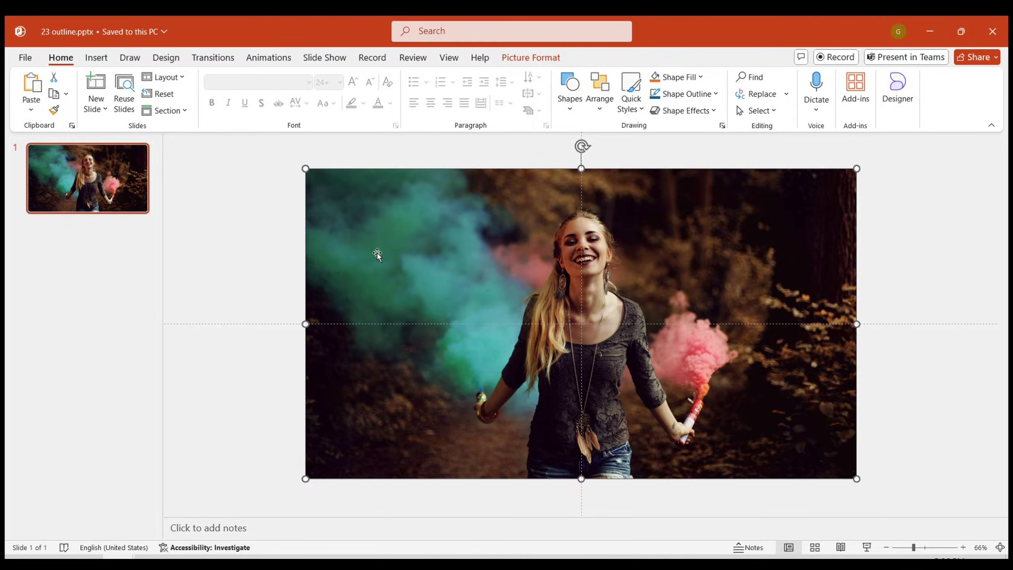
- Ctrl-drag the slide-filling photo slightly downward to make an overlapping duplicate
left_click_drag(376, 244, 377, 281)
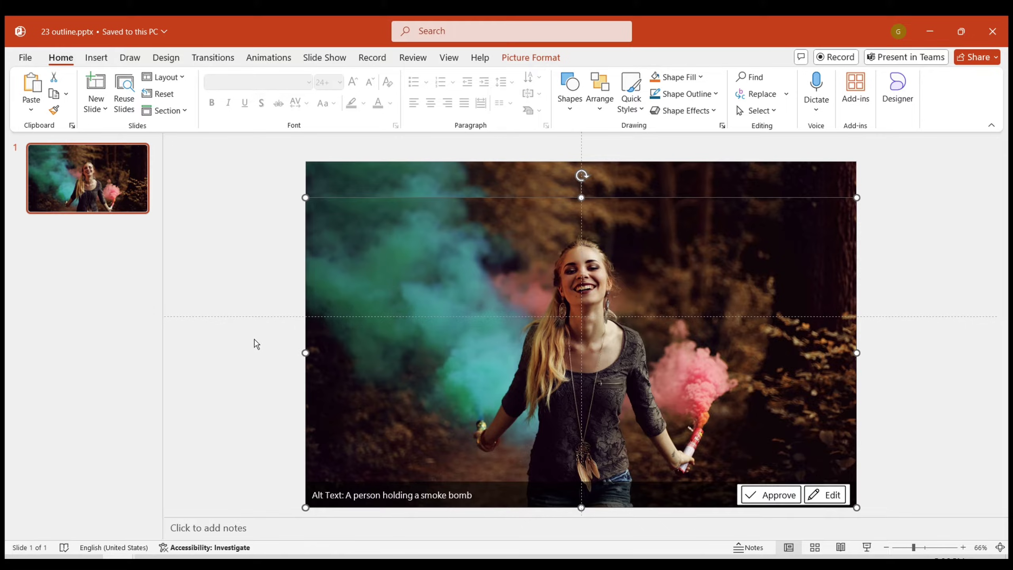
- Start Remove Background on the duplicate photo from Picture Format
left_click(528, 57)
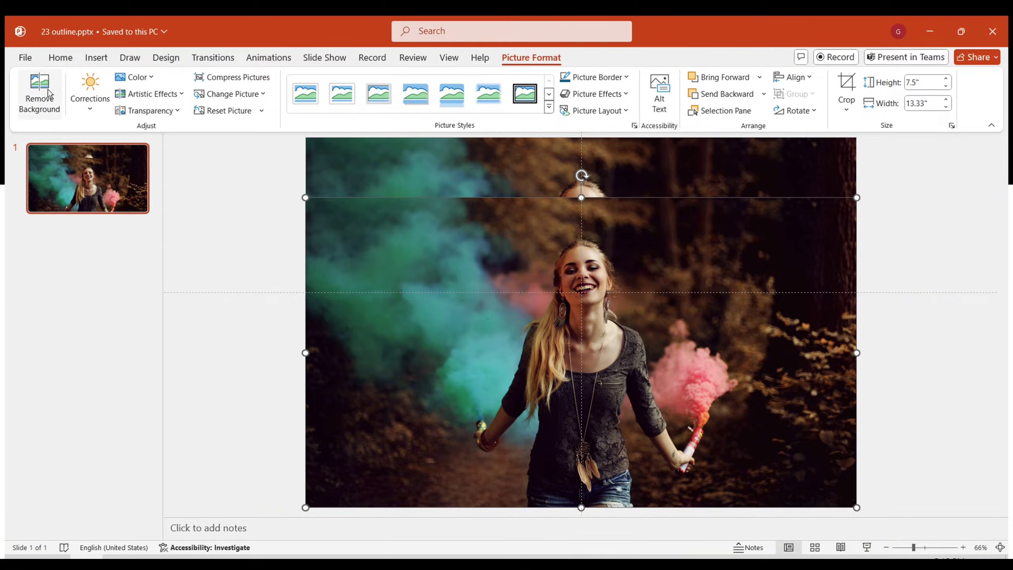
left_click(40, 88)
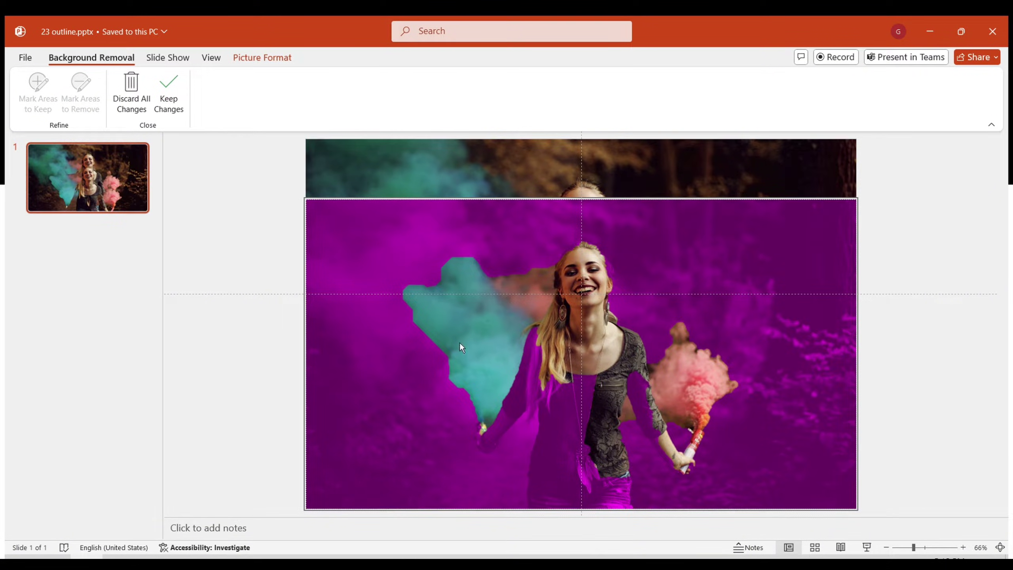
scroll(407, 361, "down", 2)
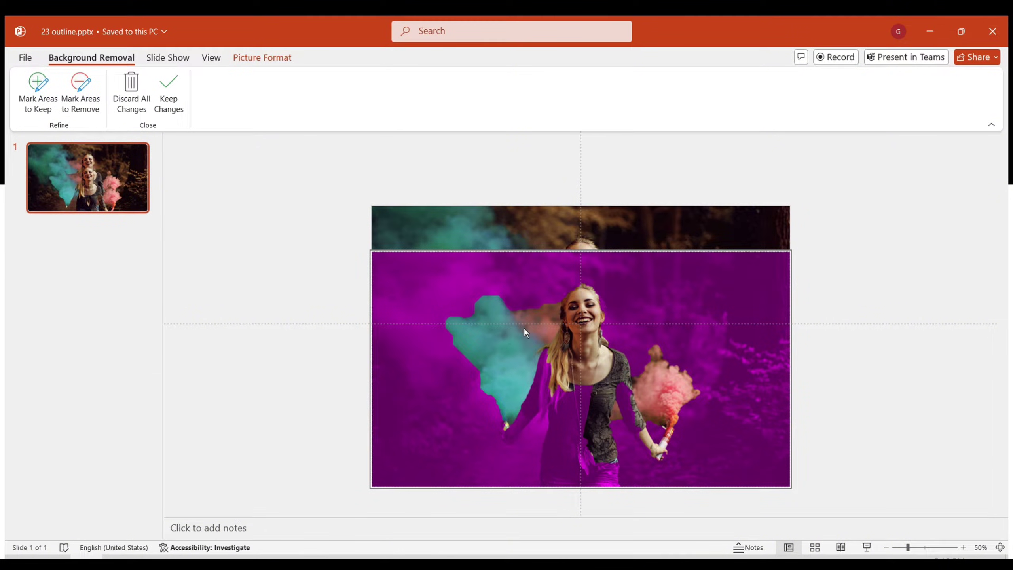
scroll(524, 327, "up", 2)
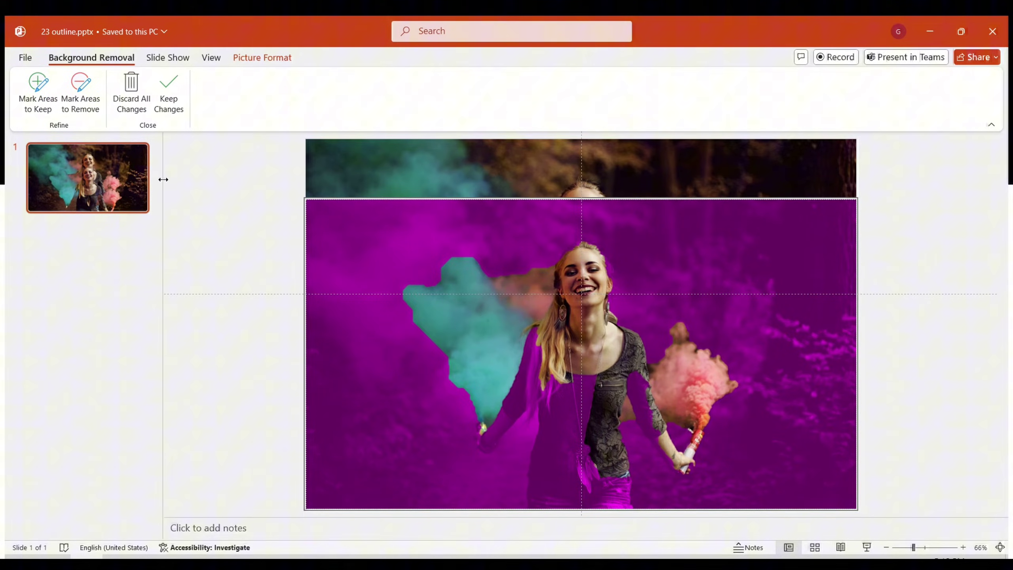
- Mark the teal smoke and both pink smoke patches for removal
left_click(82, 89)
left_click(479, 363)
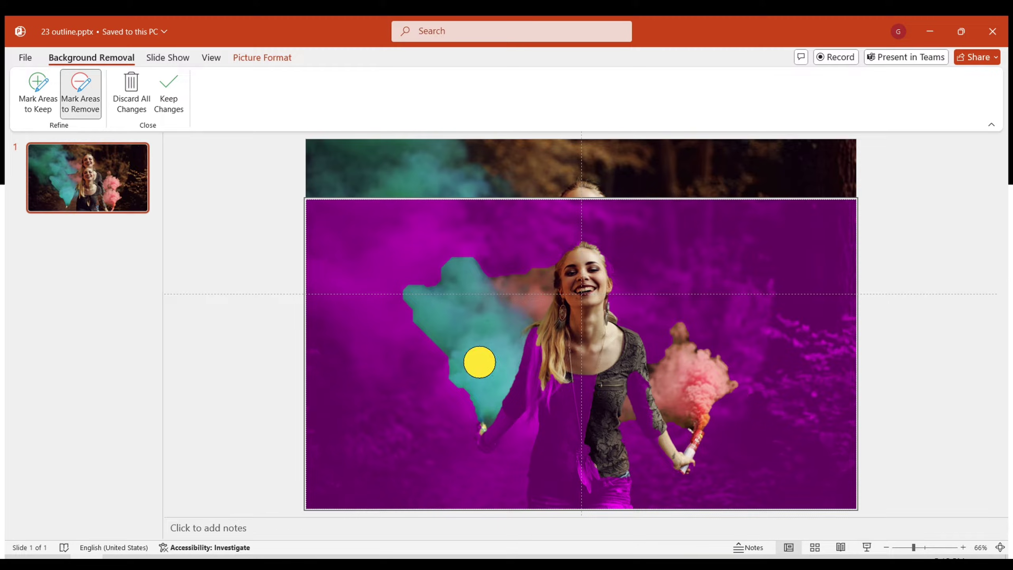
left_click(549, 301)
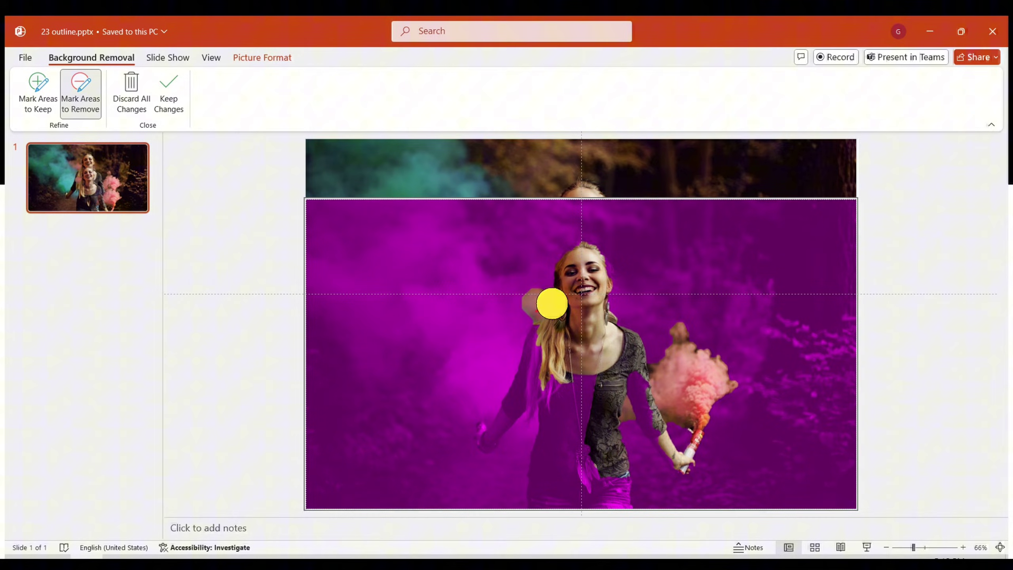
left_click(705, 368)
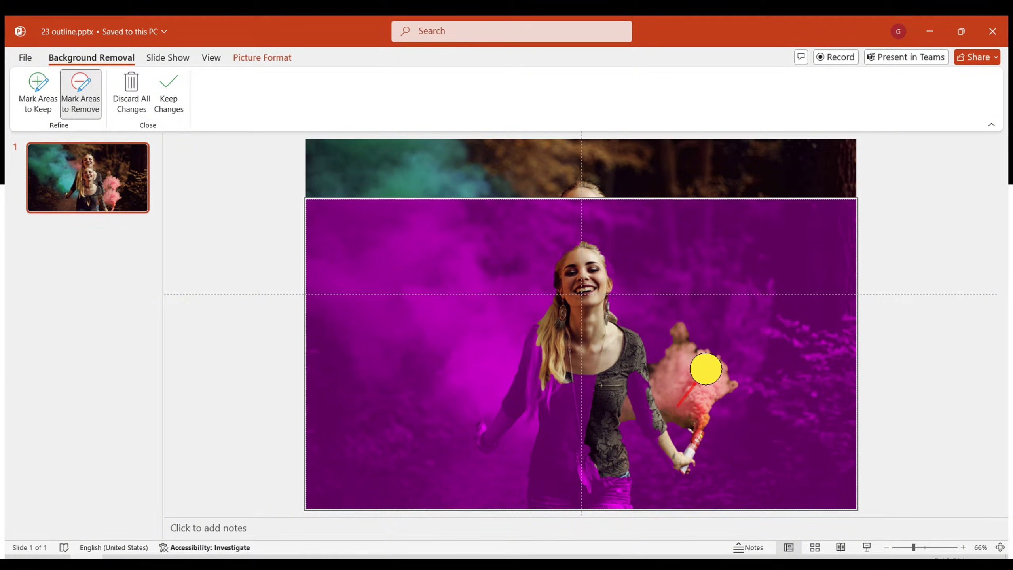
scroll(770, 417, "up", 2, "ctrl")
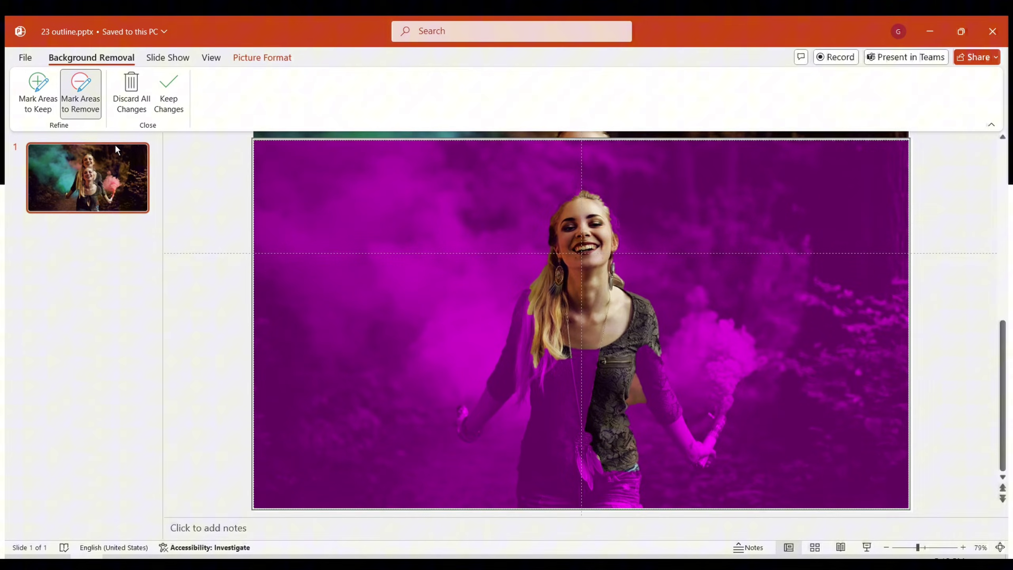
- Mark the woman's shirt, sleeves, arm, wrist, hair and flare canister to keep
left_click(38, 96)
left_click_drag(553, 436, 563, 379)
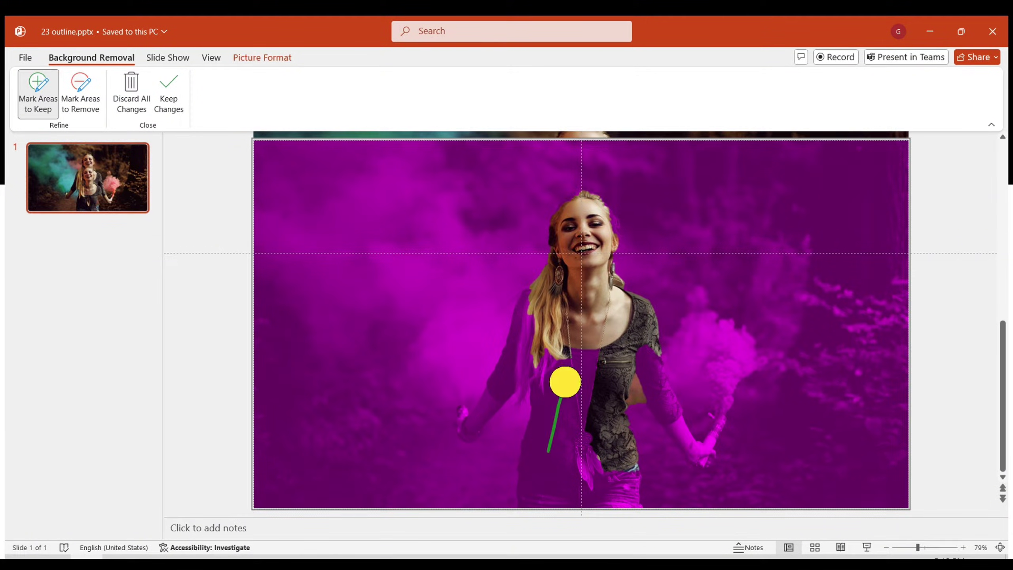
left_click_drag(665, 399, 646, 376)
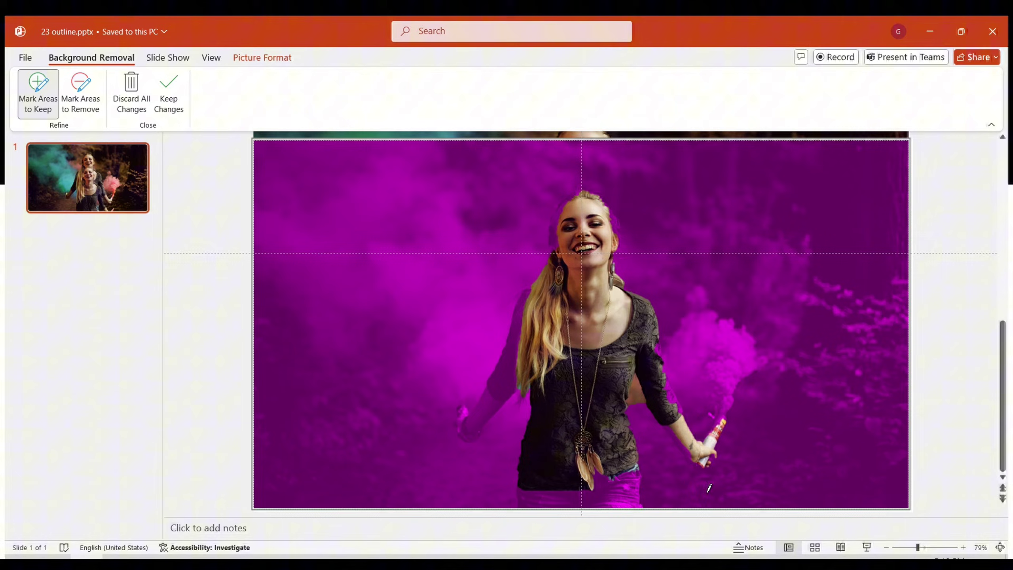
mouse_move(678, 408)
left_mouse_down()
mouse_move(657, 380)
mouse_move(669, 364)
left_mouse_up()
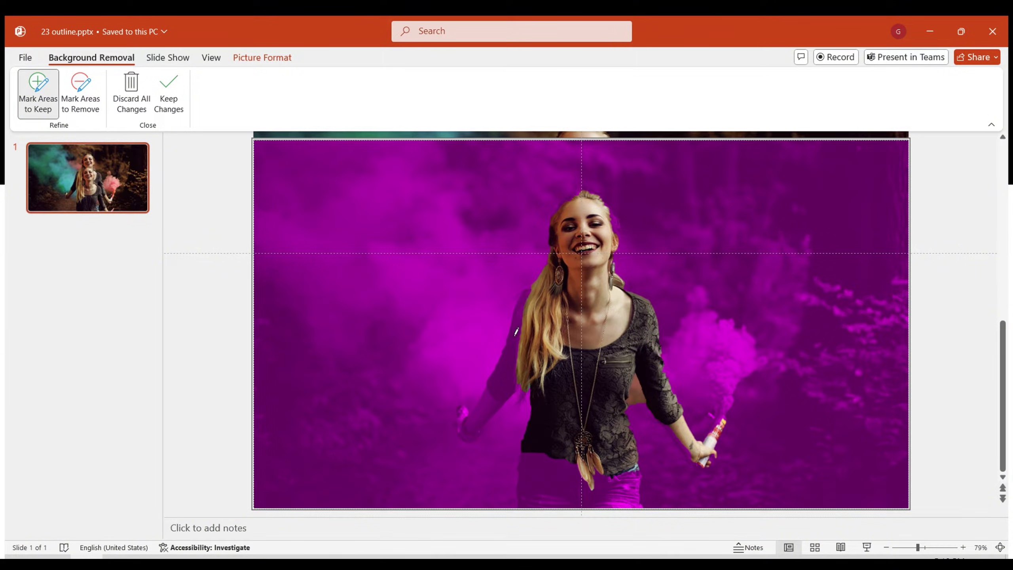
mouse_move(517, 331)
left_mouse_down()
mouse_move(497, 391)
mouse_move(459, 422)
left_mouse_up()
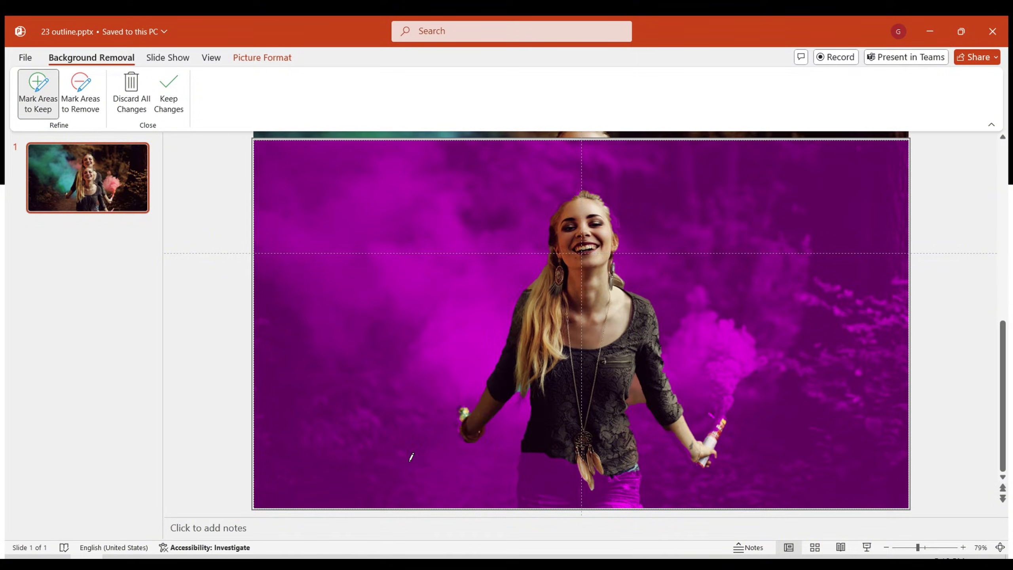
left_click(458, 417)
left_click(614, 218)
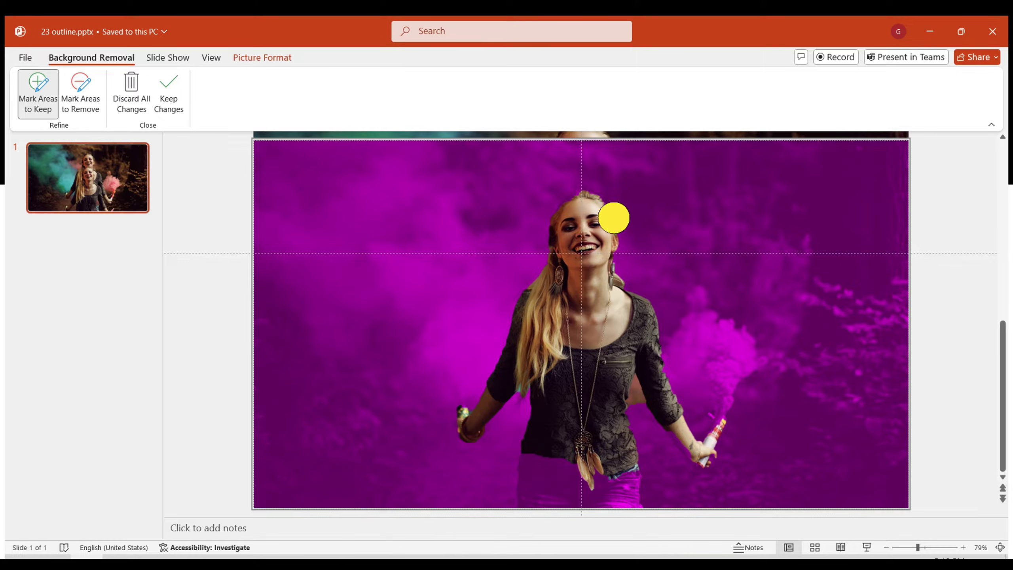
left_click(712, 418)
scroll(606, 467, "down", 2)
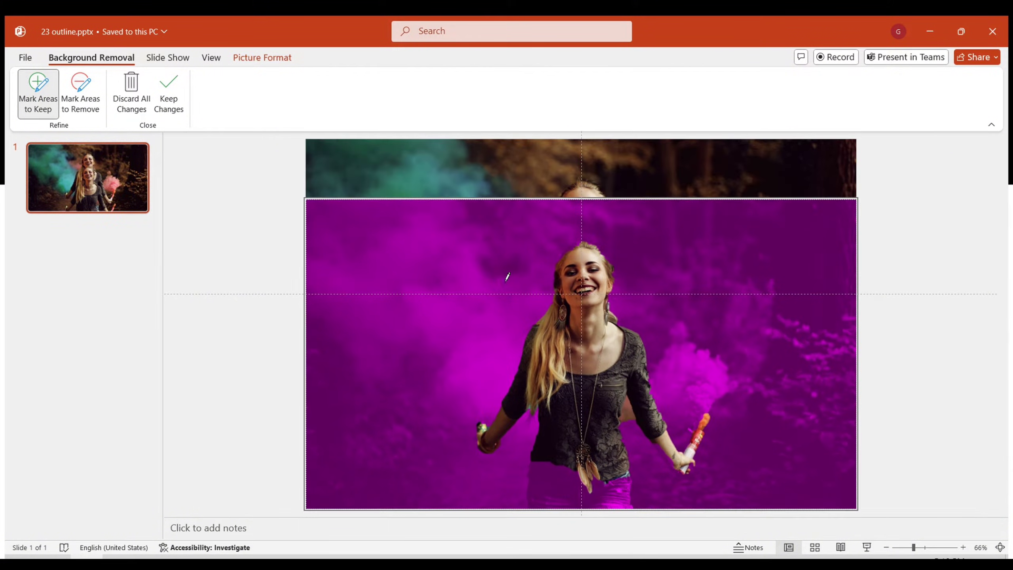
- Keep the background removal and drag the cut-out up to align exactly over the original photo
left_click(169, 95)
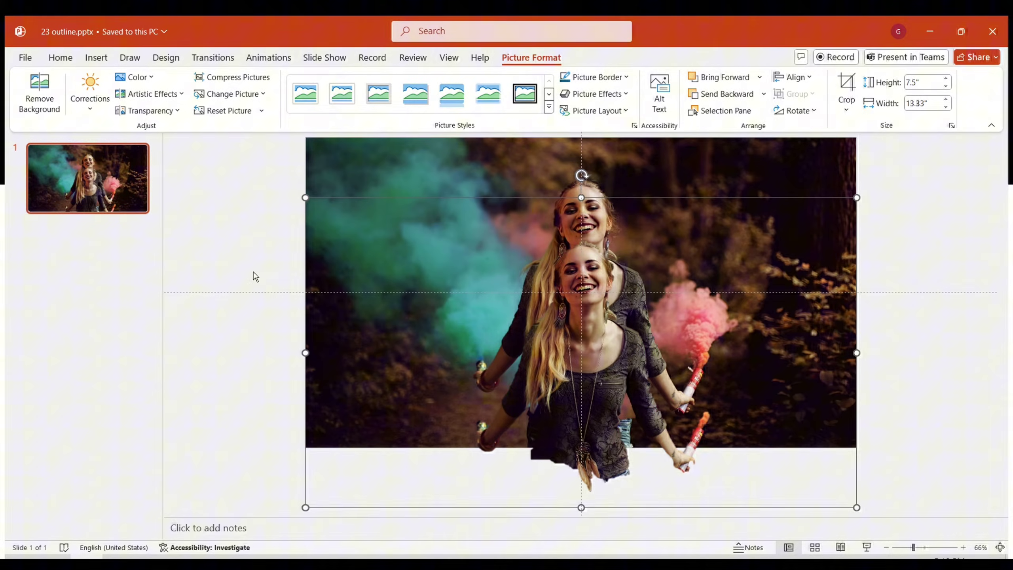
scroll(255, 277, "down", 2)
left_click_drag(730, 390, 730, 342)
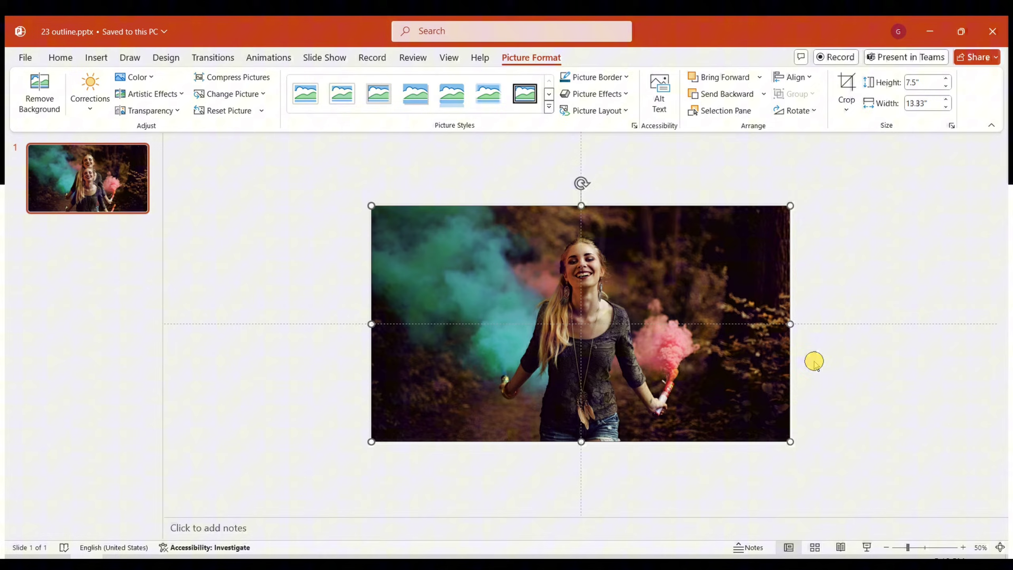
left_click_drag(814, 359, 848, 382)
scroll(845, 385, "up", 5)
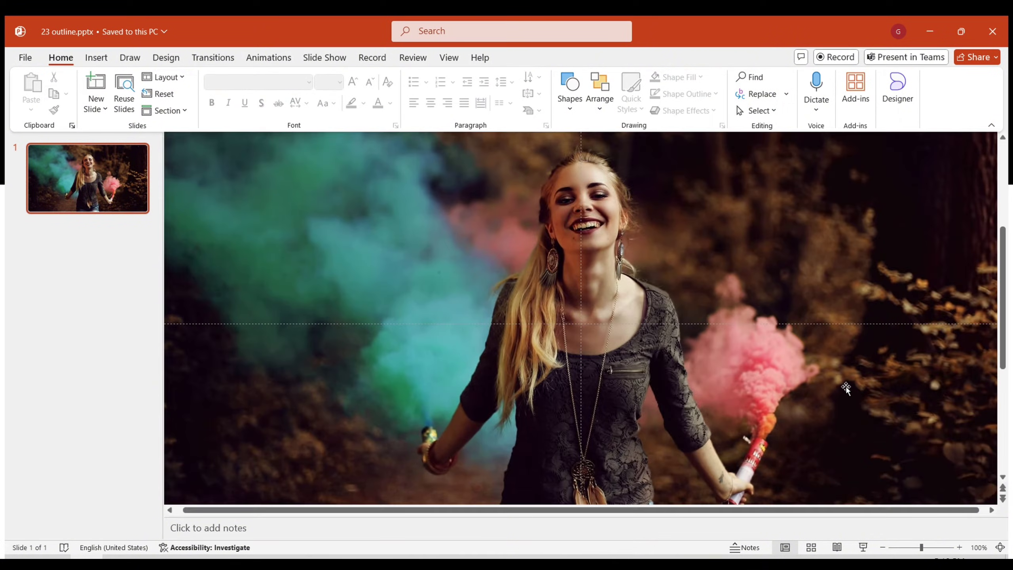
scroll(846, 386, "down", 4)
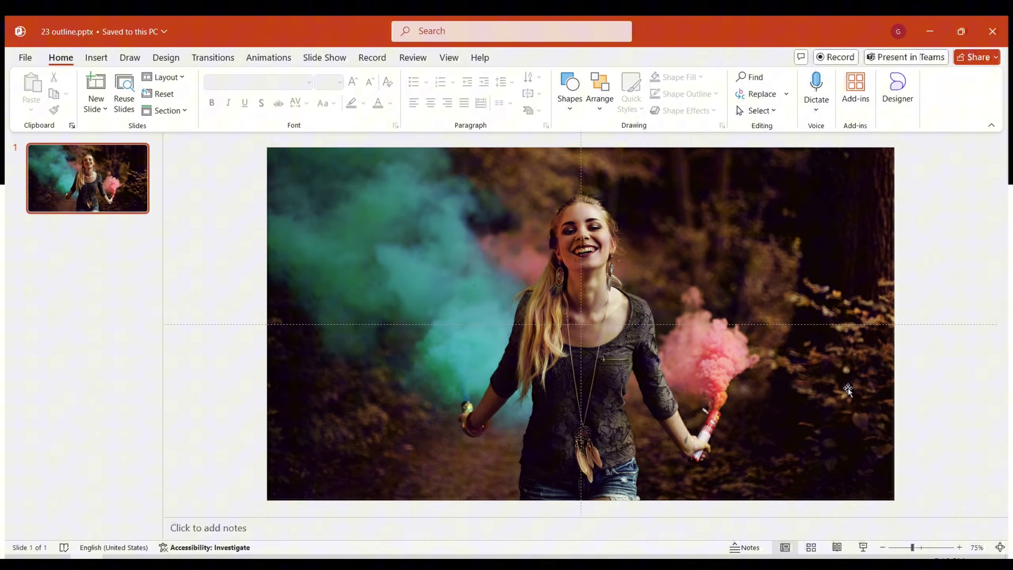
scroll(564, 85, "down", 1)
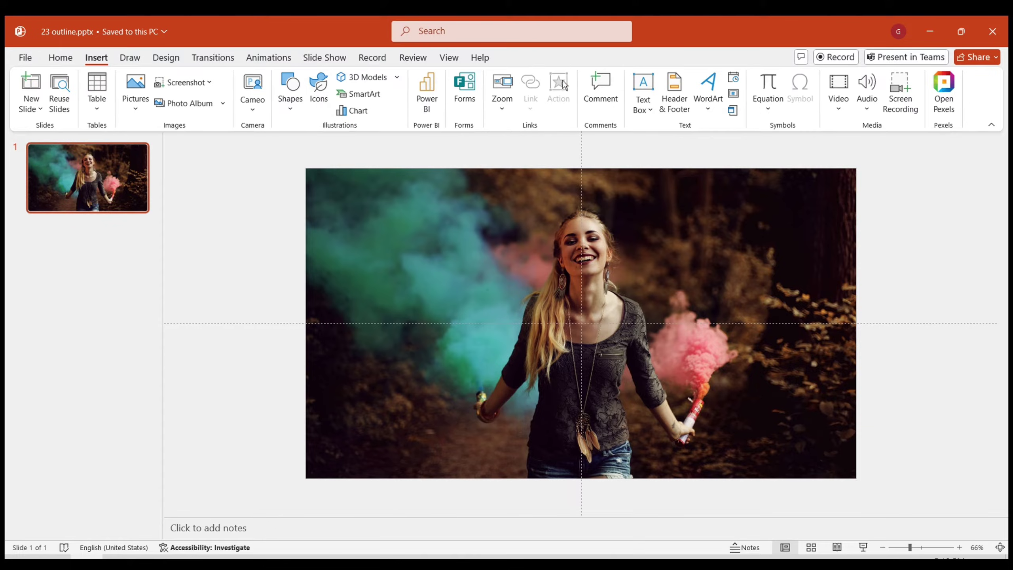
- Add a text box over the photo reading COLORFUL
left_click(649, 88)
left_click(378, 249)
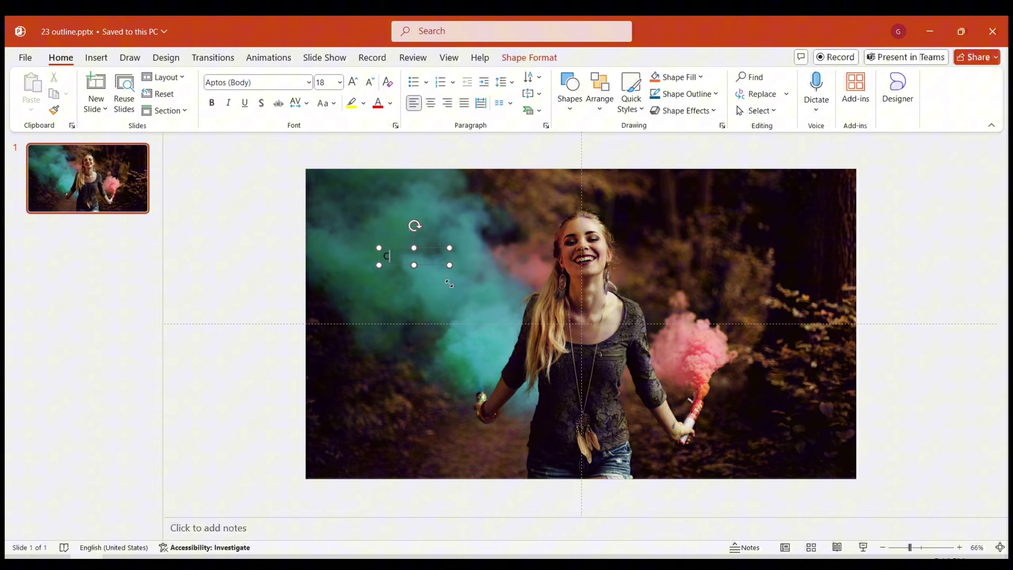
type("COLORFUL")
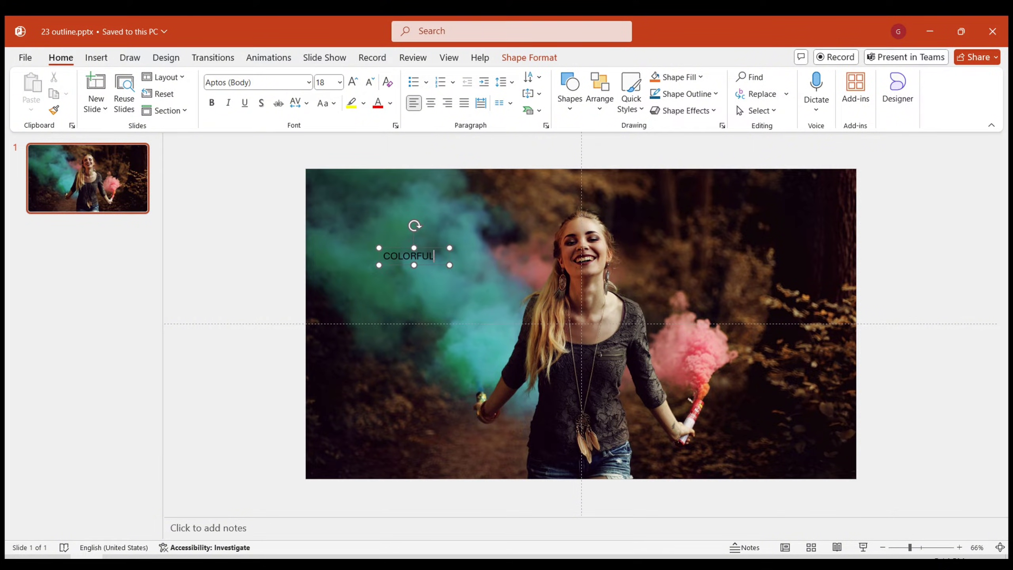
- Set COLORFUL to the Impact font at size 185
key("ctrl+a")
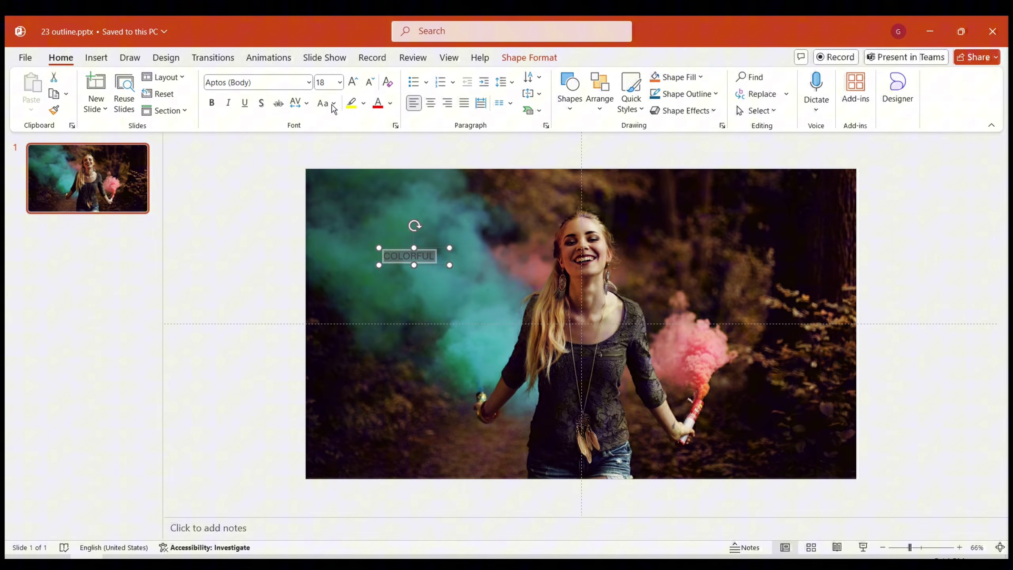
left_click(308, 82)
type("Impact")
key("Return")
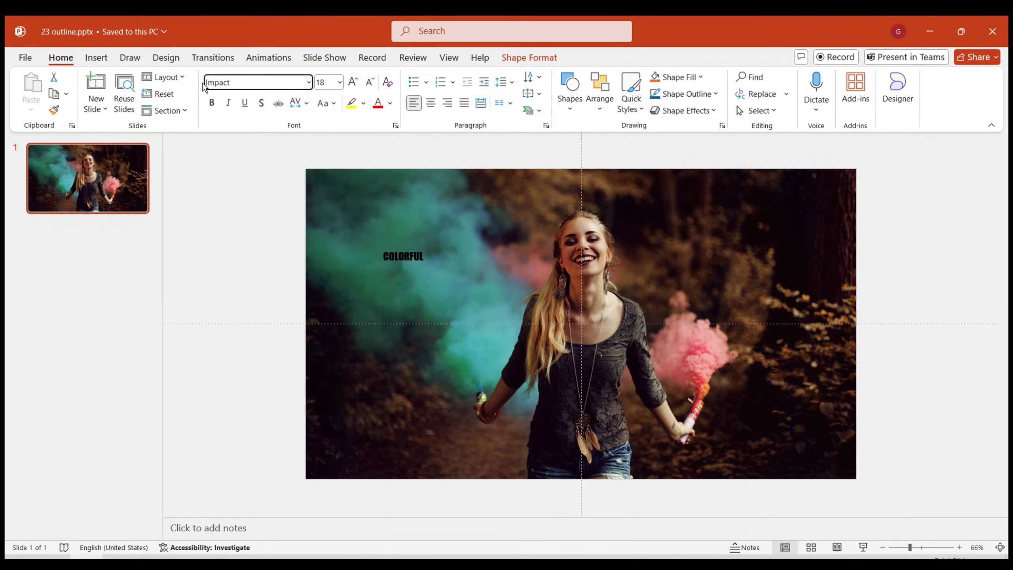
type("5")
key("Return")
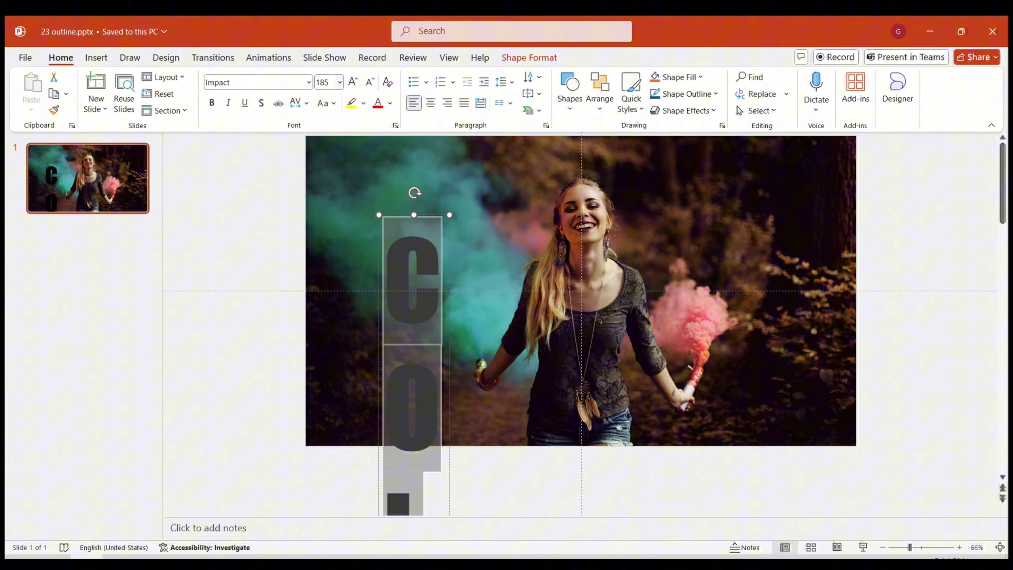
- Make the COLORFUL text white
scroll(538, 335, "down", 5, "ctrl")
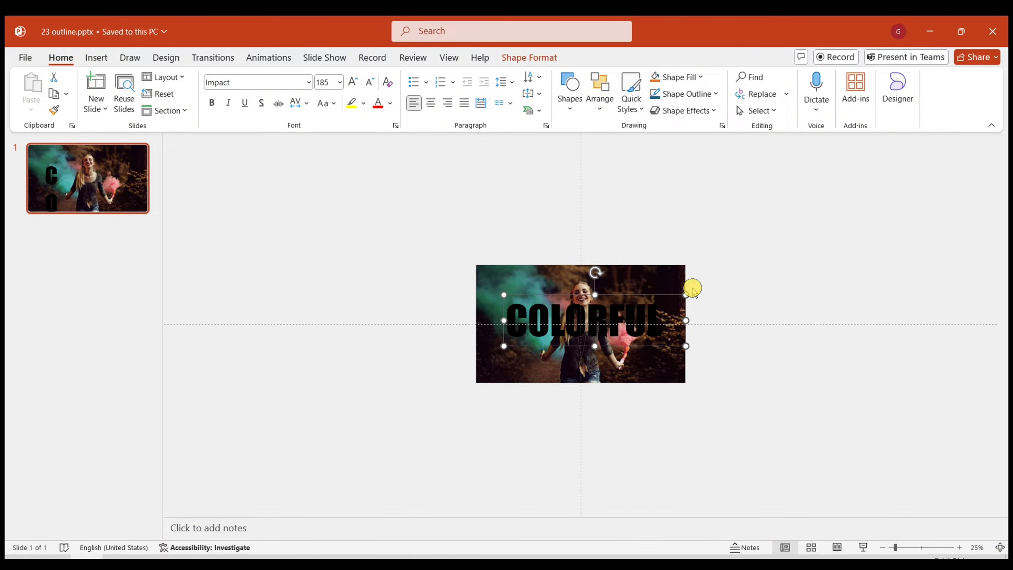
scroll(692, 287, "up", 4, "ctrl")
scroll(670, 266, "down", 2, "ctrl")
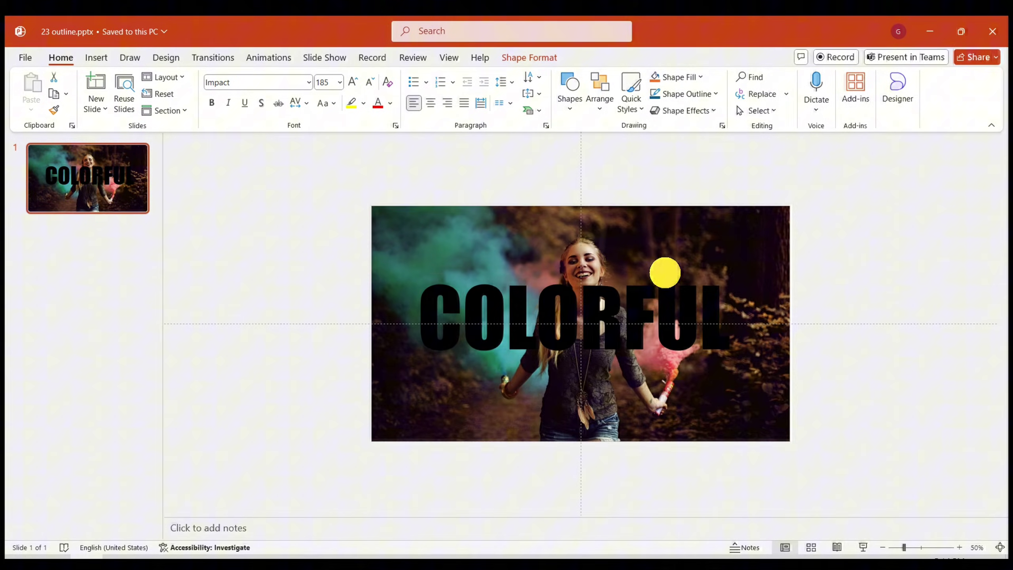
left_click(662, 271)
left_click(390, 103)
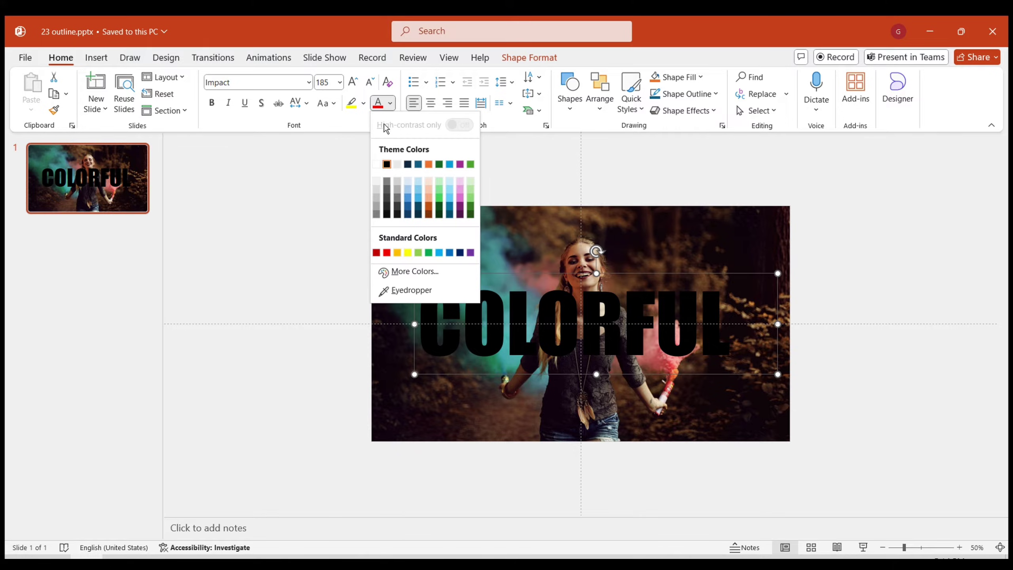
left_click(376, 163)
scroll(308, 317, "up", 2, "ctrl")
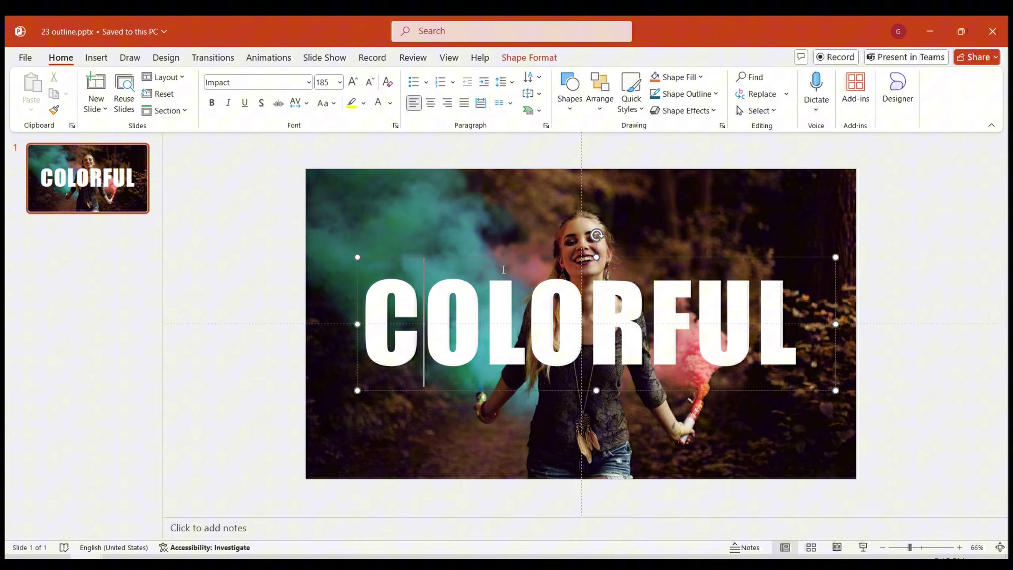
- Duplicate COLORFUL just below the original and set the copy's text fill to No fill
left_click_drag(504, 258, 504, 346)
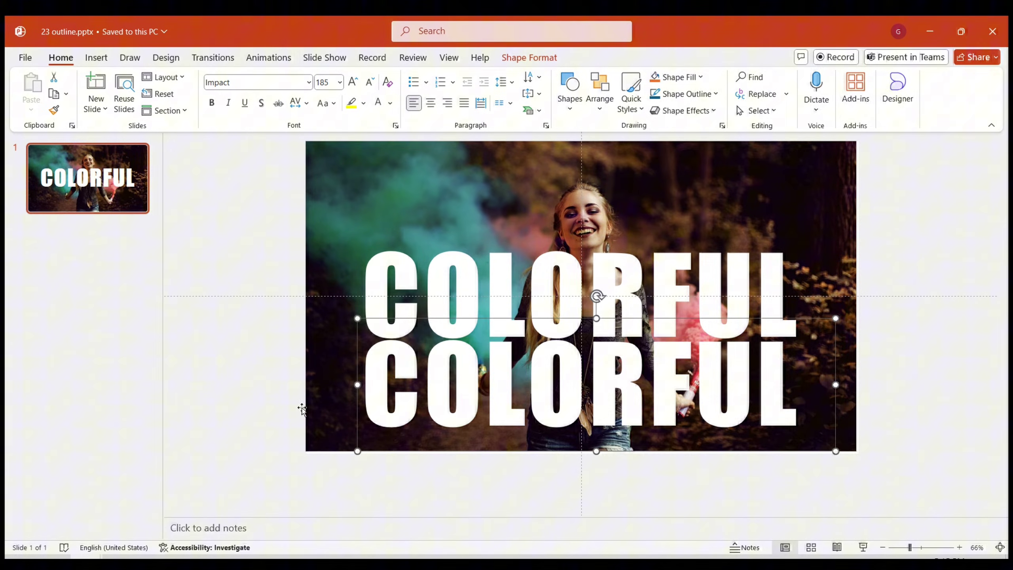
right_click(785, 318)
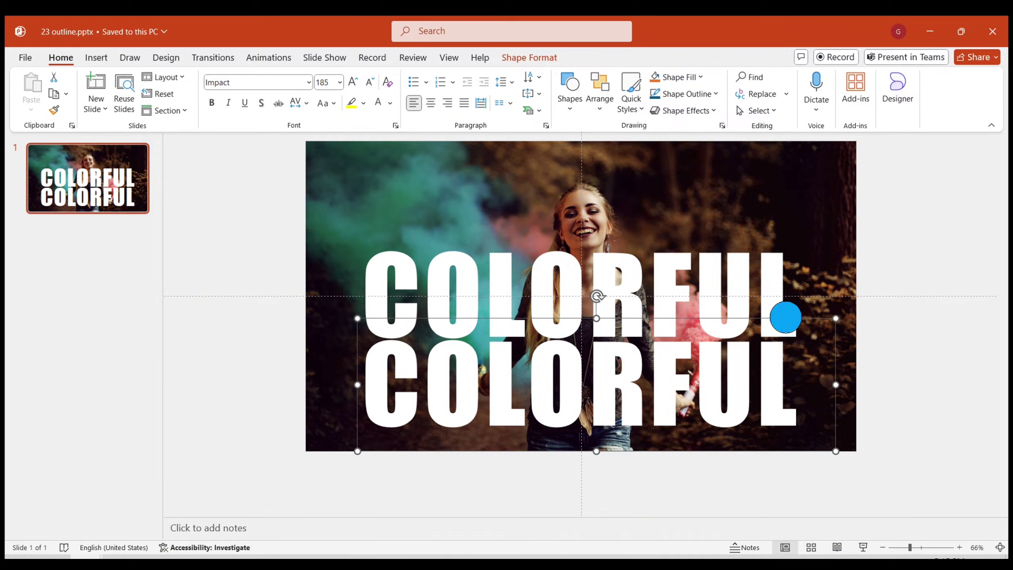
left_click(808, 495)
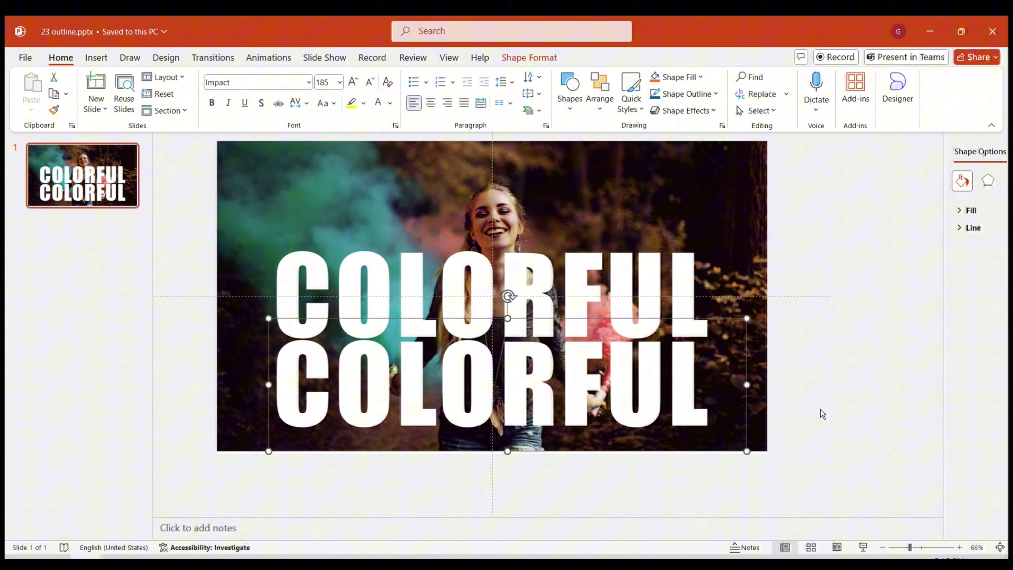
left_click(928, 172)
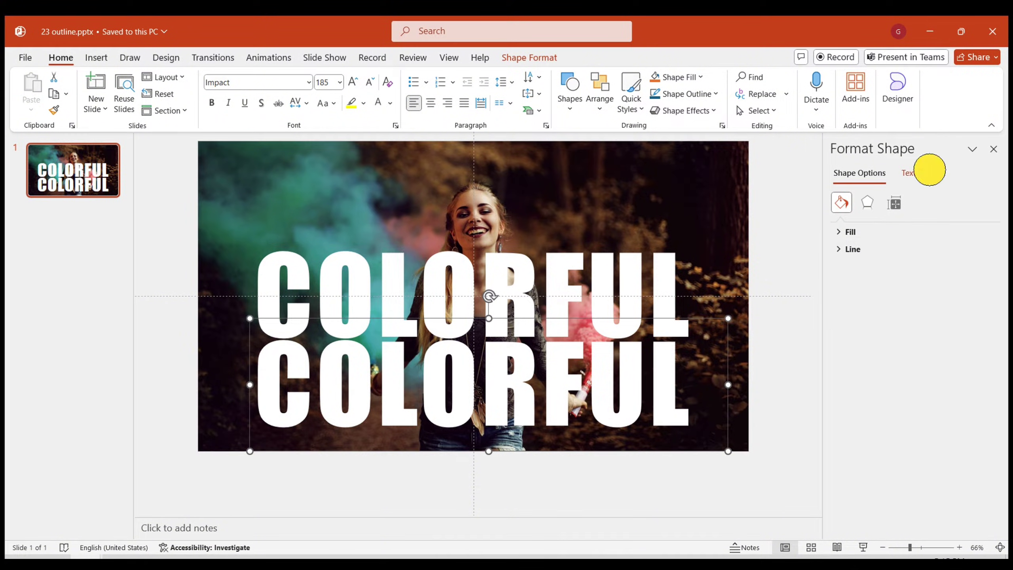
left_click(867, 231)
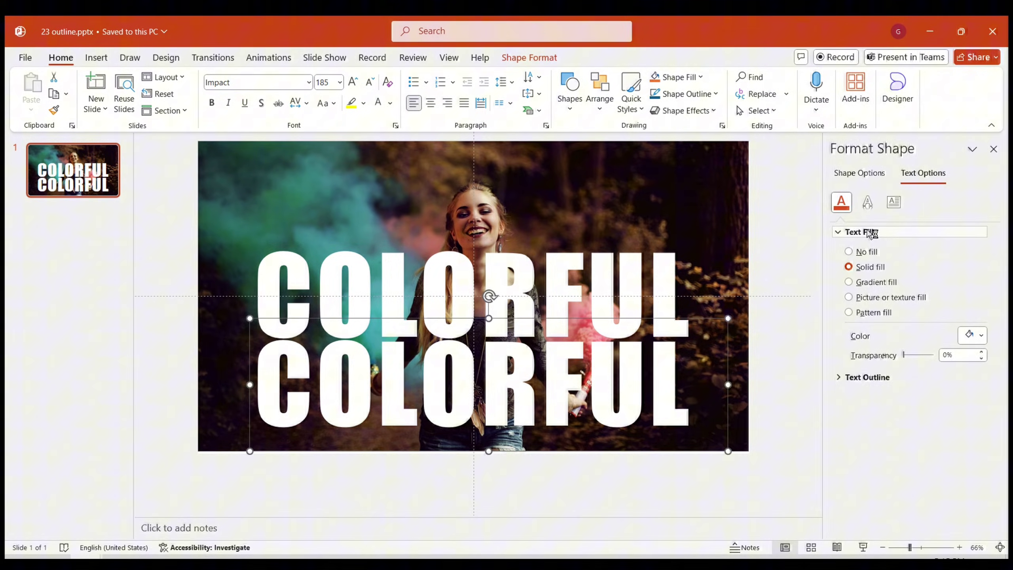
left_click(865, 252)
- Give the copied text a solid white outline 2 pt wide
left_click(853, 333)
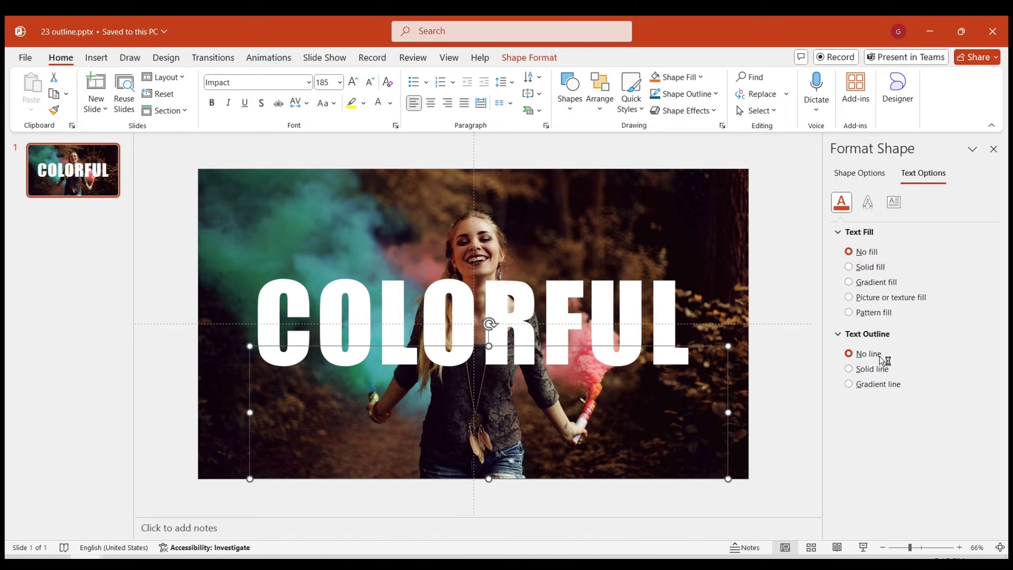
left_click(871, 368)
left_click(970, 406)
left_click(907, 270)
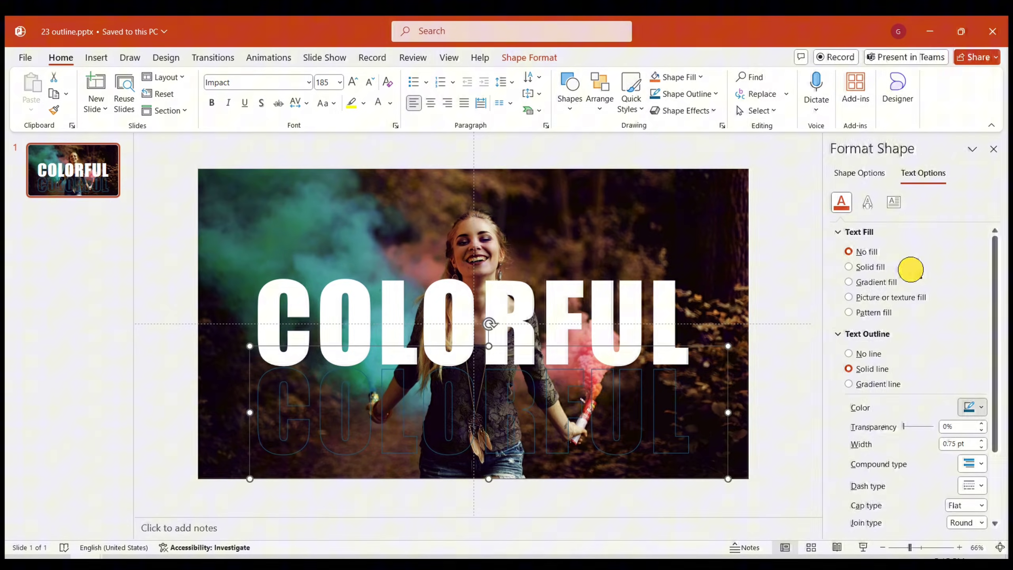
scroll(909, 359, "down", 2)
double_click(954, 381)
type("2")
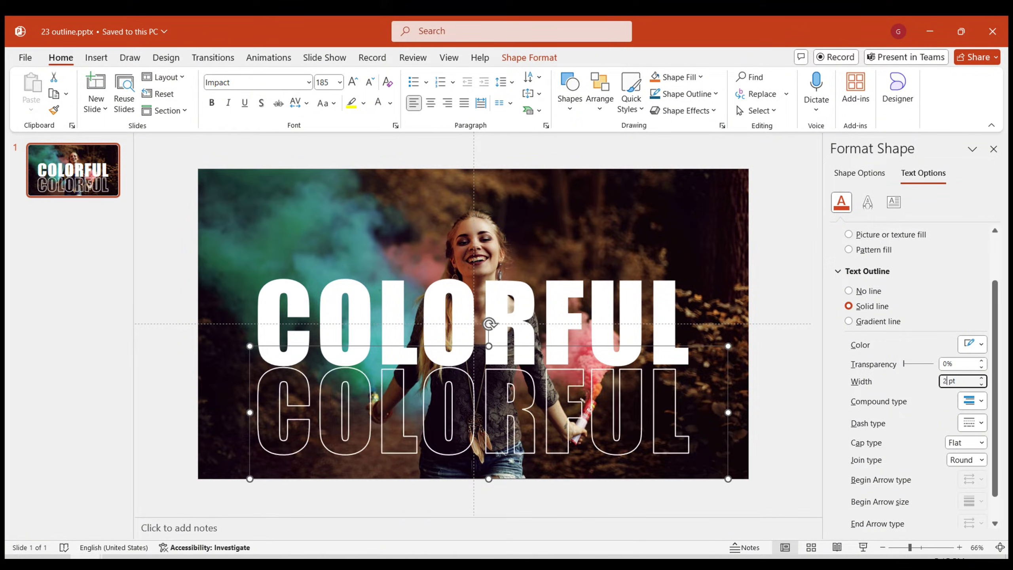
left_click(778, 481)
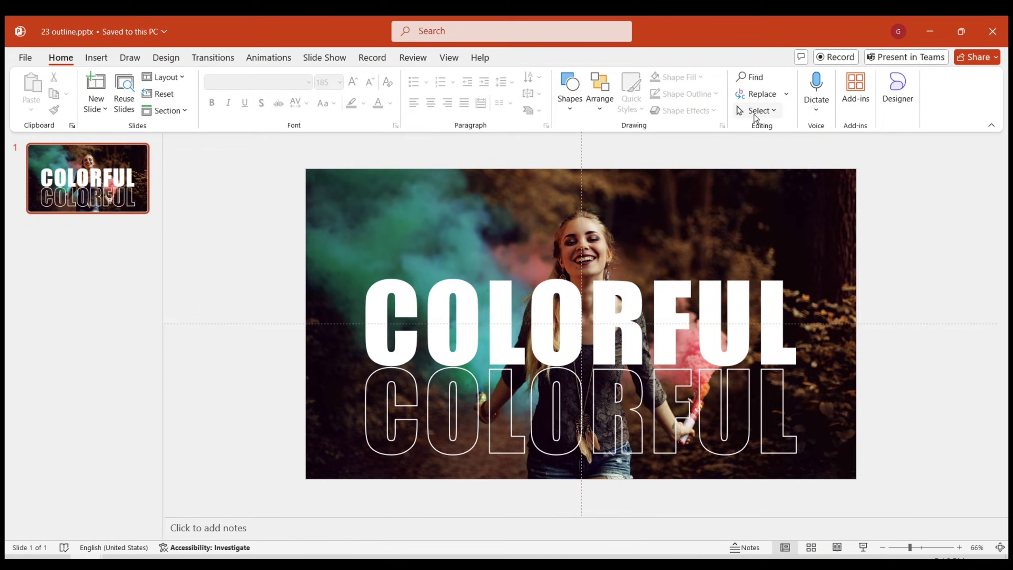
- In the Selection Pane, rename the text objects Outline Text and Text
left_click(757, 111)
left_click(765, 164)
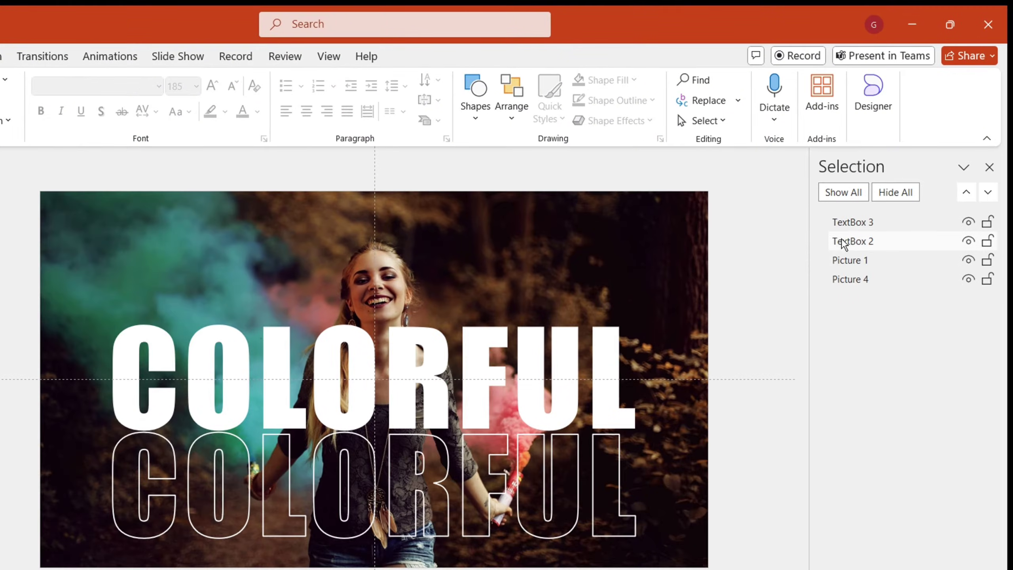
left_click(848, 224)
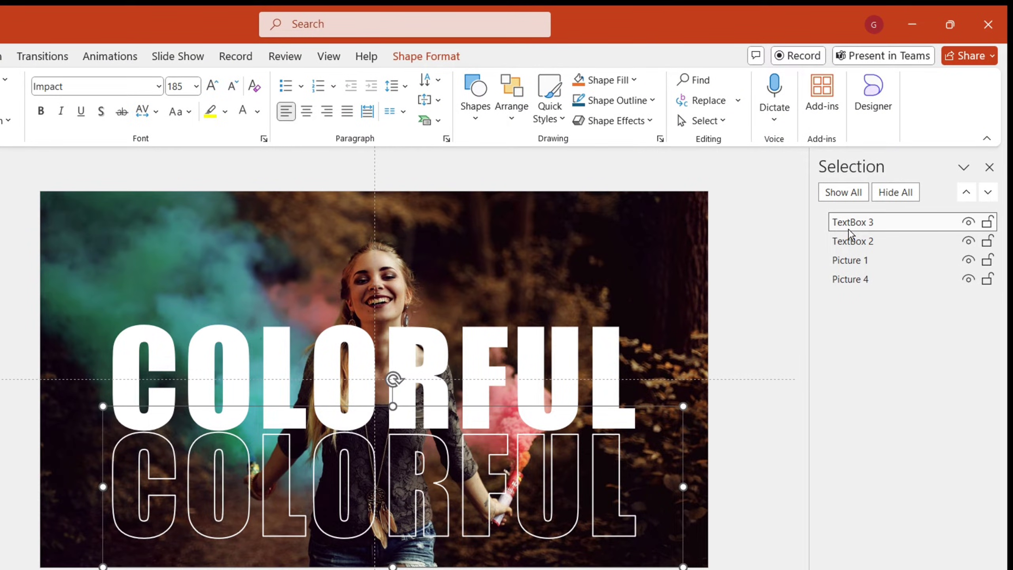
left_click(849, 224)
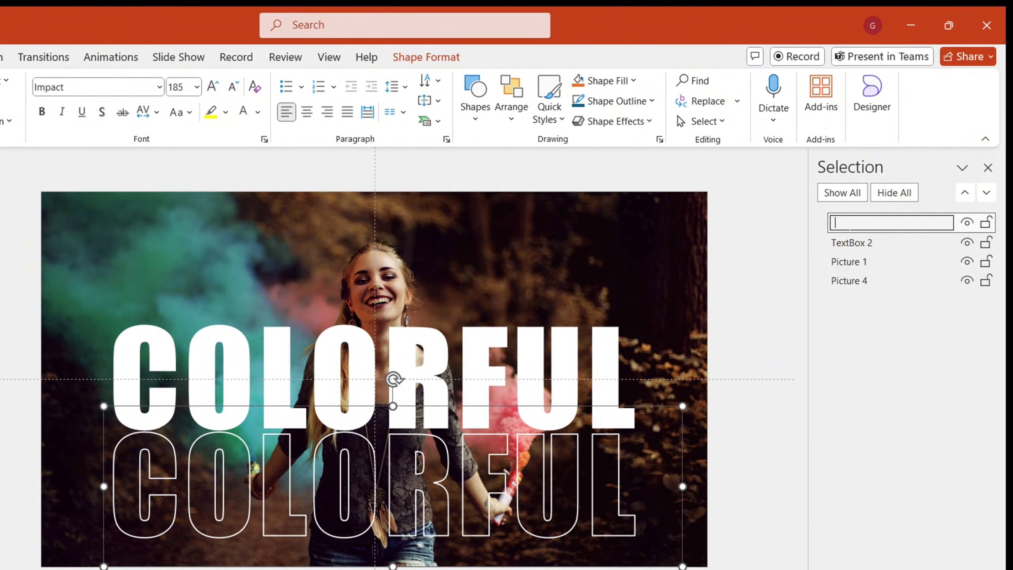
type("Outline Text")
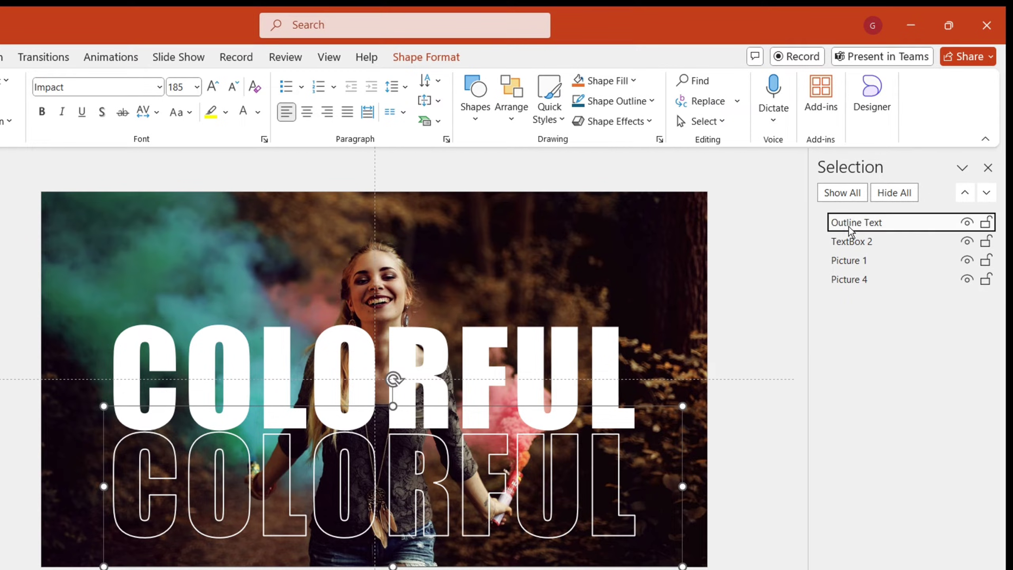
left_click(873, 243)
left_click(874, 242)
type("T")
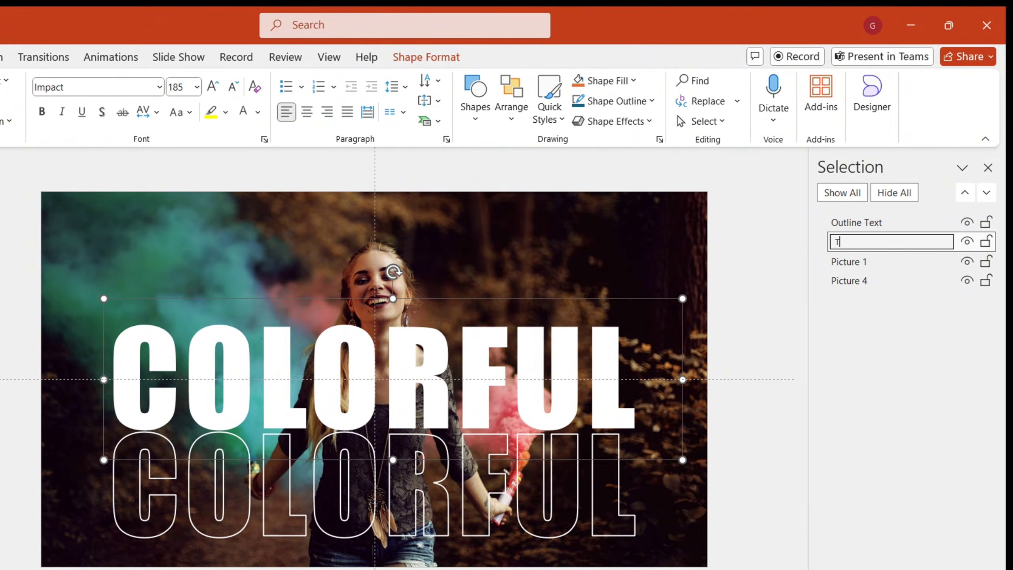
type("ext")
key("Return")
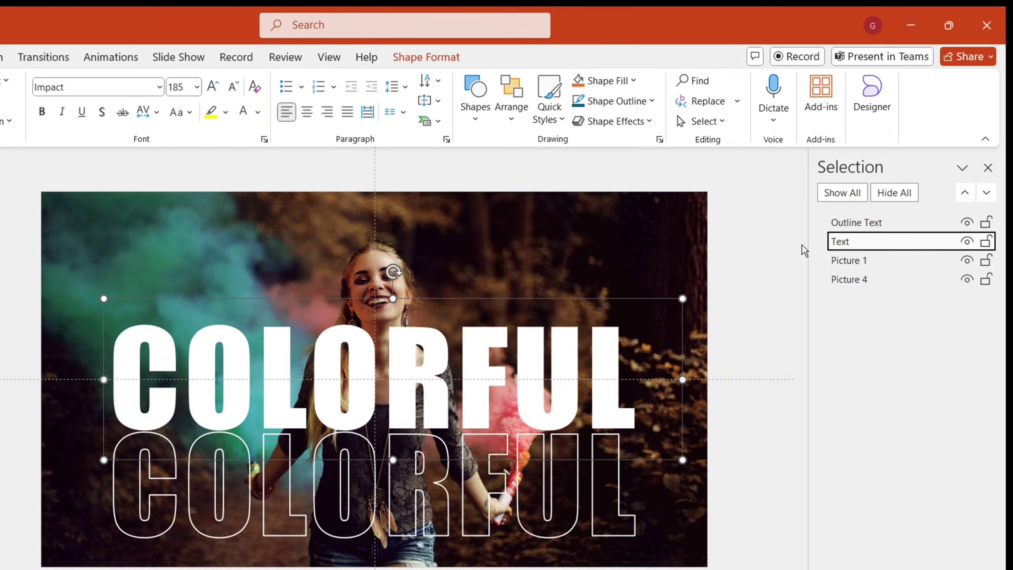
- Rename the two picture objects Picture and Cutout Picture
left_click(865, 262)
left_click(875, 261)
type("Picture")
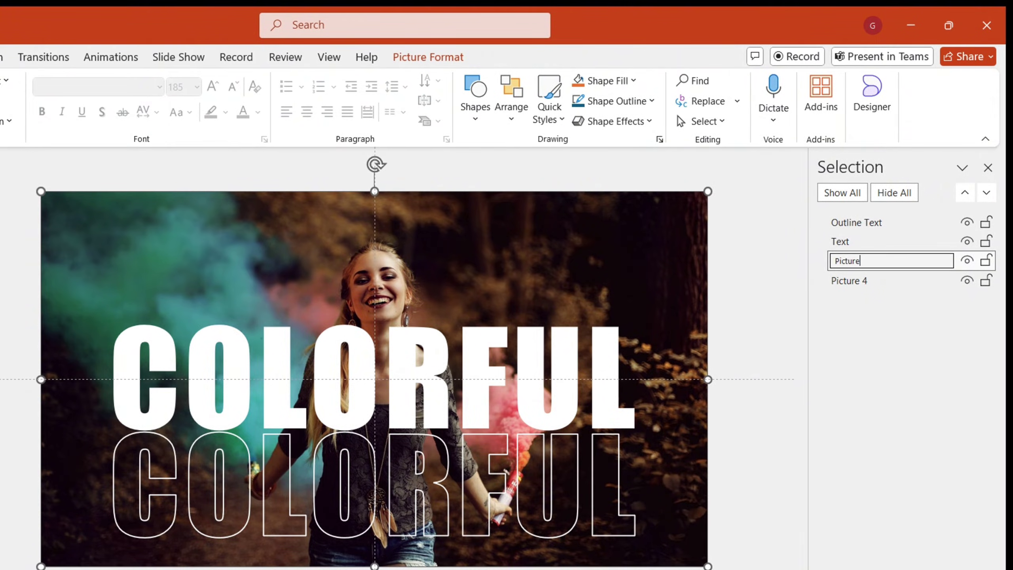
left_click(865, 280)
left_click(866, 281)
type("Picture")
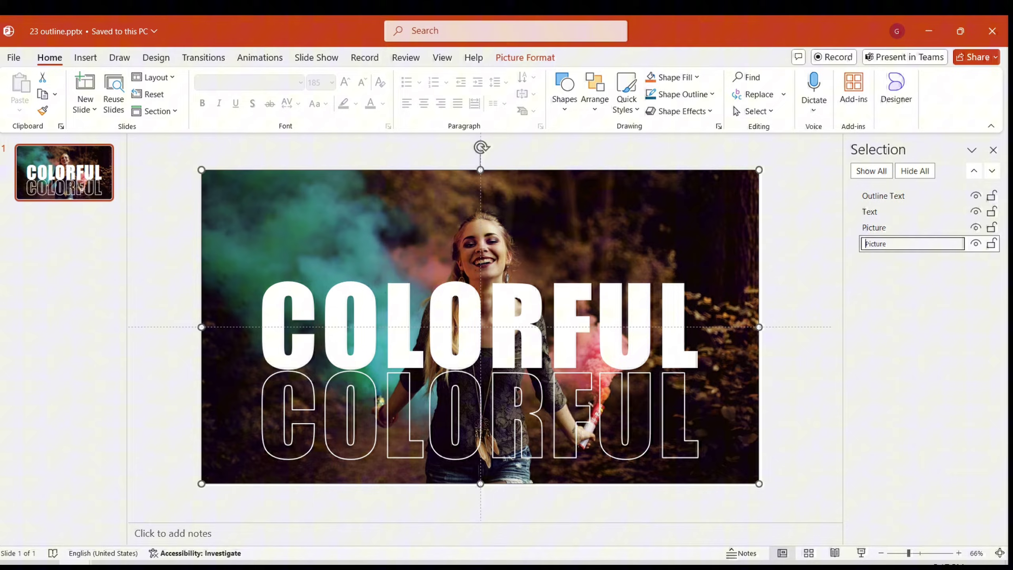
key("Home")
type("Cut")
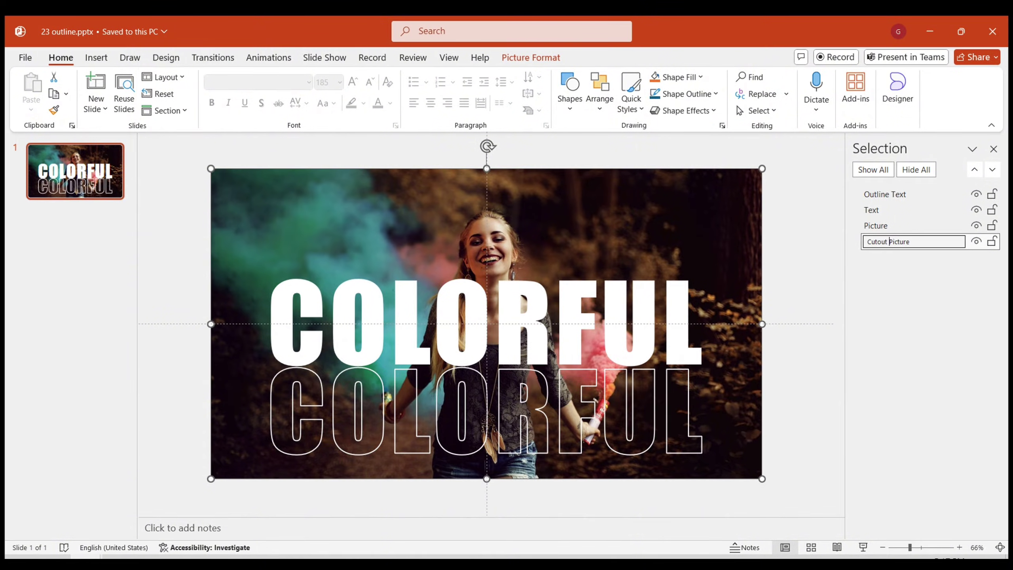
left_click(804, 282)
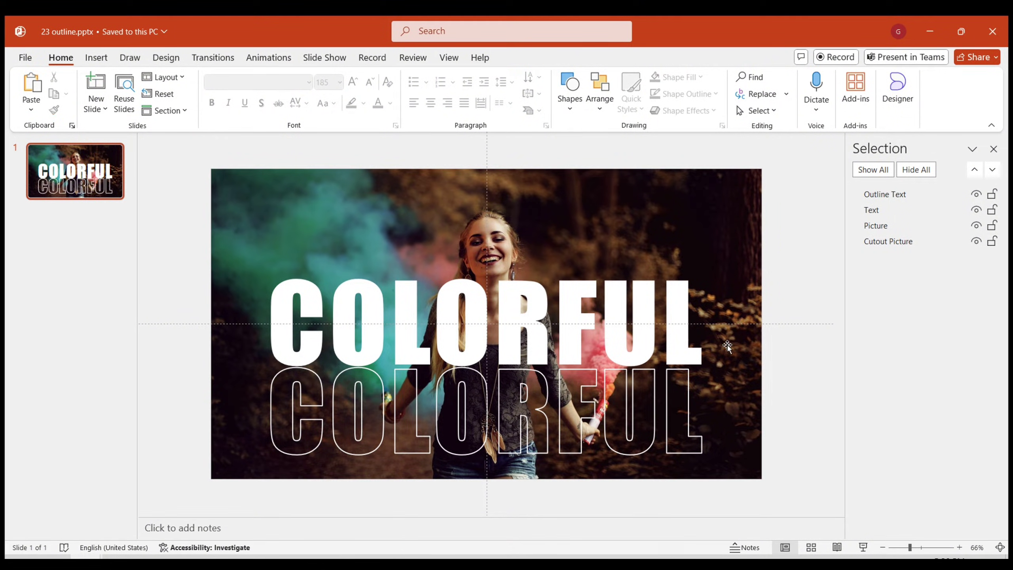
- Move the outline COLORFUL up to sit exactly over the solid COLORFUL
key("Tab")
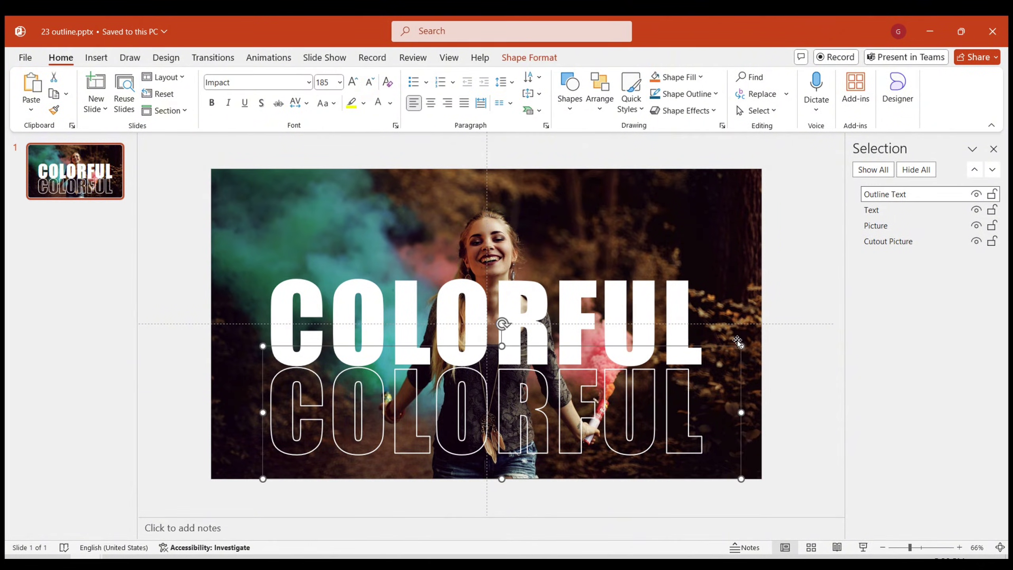
left_click_drag(726, 347, 727, 259)
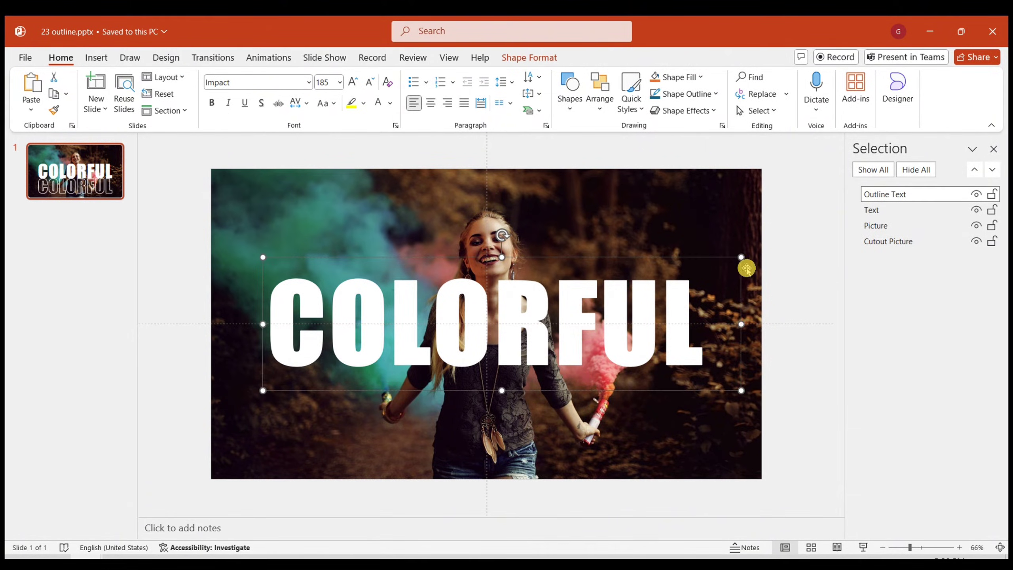
left_click(810, 337)
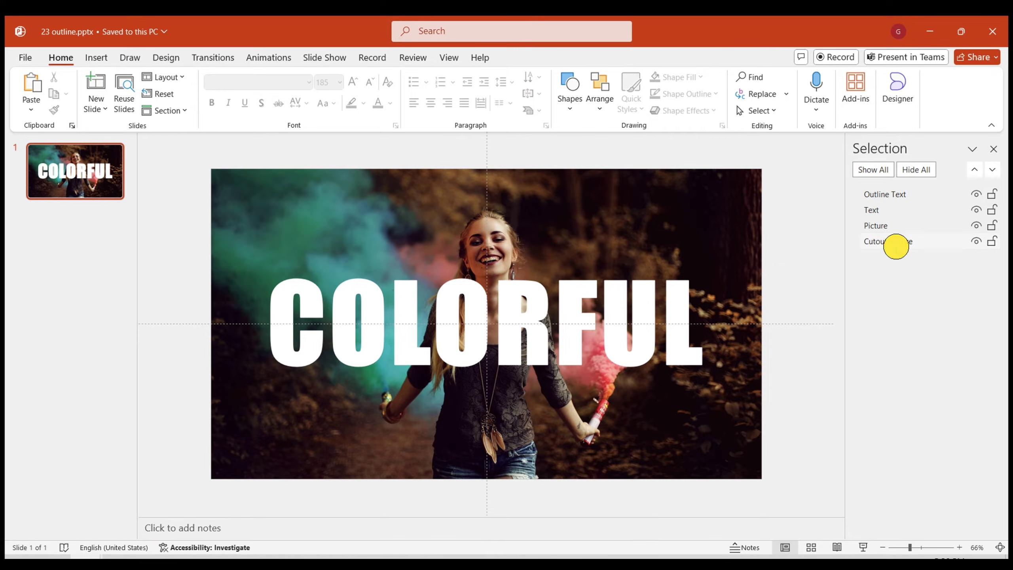
- Move Cutout Picture above Text in the Selection Pane, undoing a trial move of both texts
left_click_drag(896, 246, 892, 208)
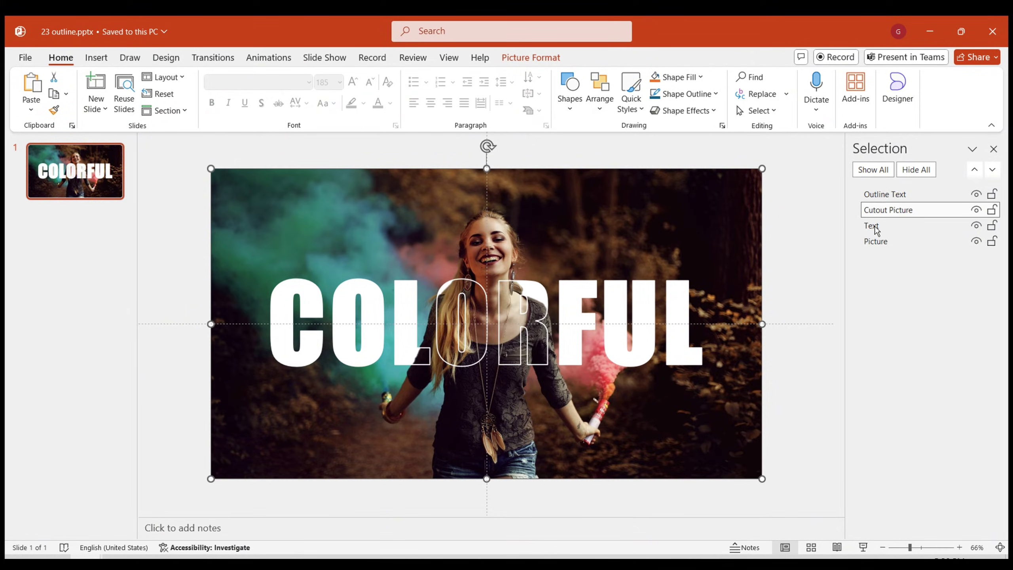
left_click(796, 299)
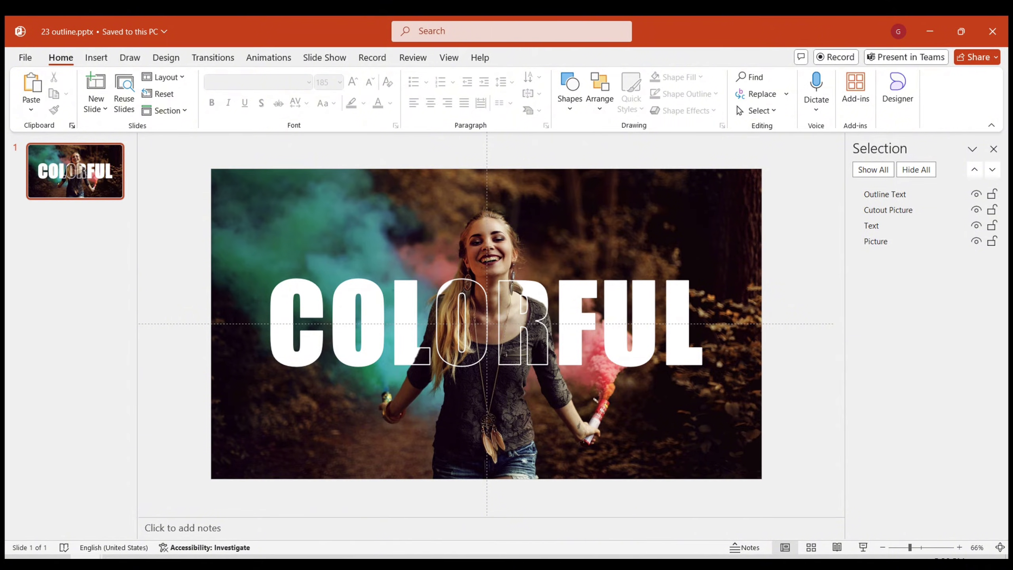
left_click(914, 195)
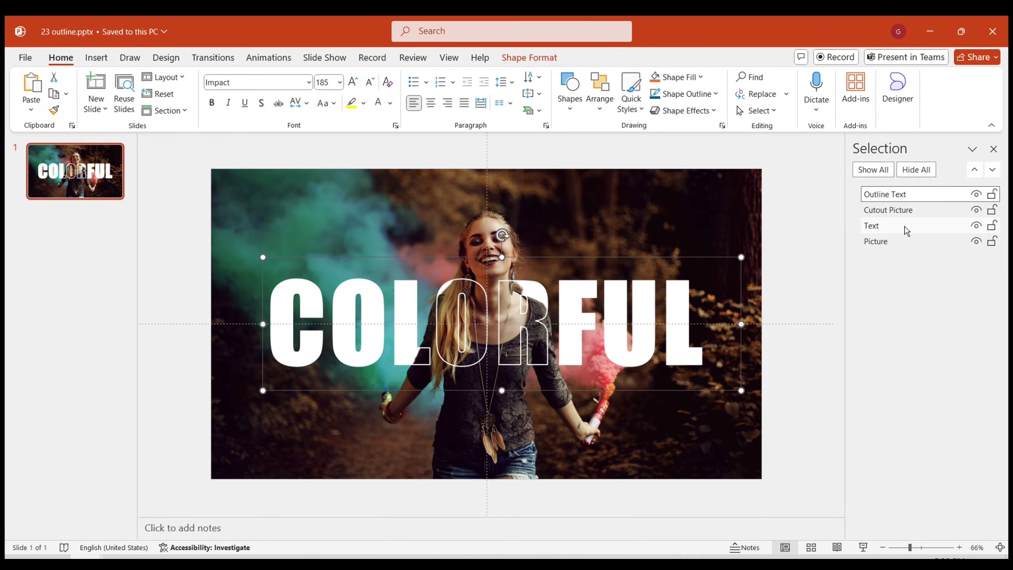
left_click(905, 227, "ctrl")
mouse_move(687, 265)
left_mouse_down()
mouse_move(698, 215)
mouse_move(695, 229)
left_mouse_up()
key("ctrl+z")
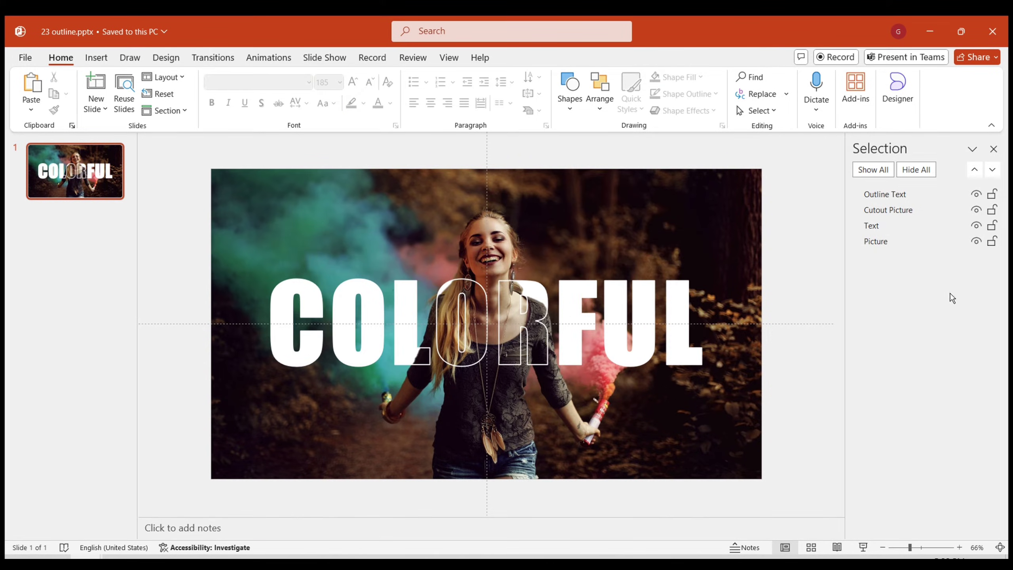
- Apply Grow/Shrink to Picture and Cutout Picture, starting With Previous, with a 03.00 duration
left_click(897, 211)
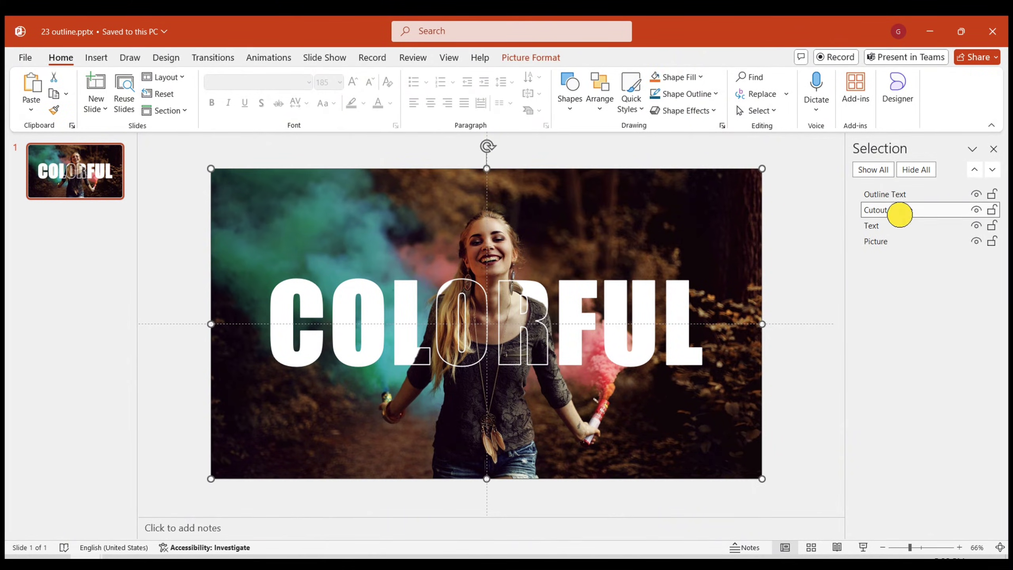
left_click(897, 241, "ctrl")
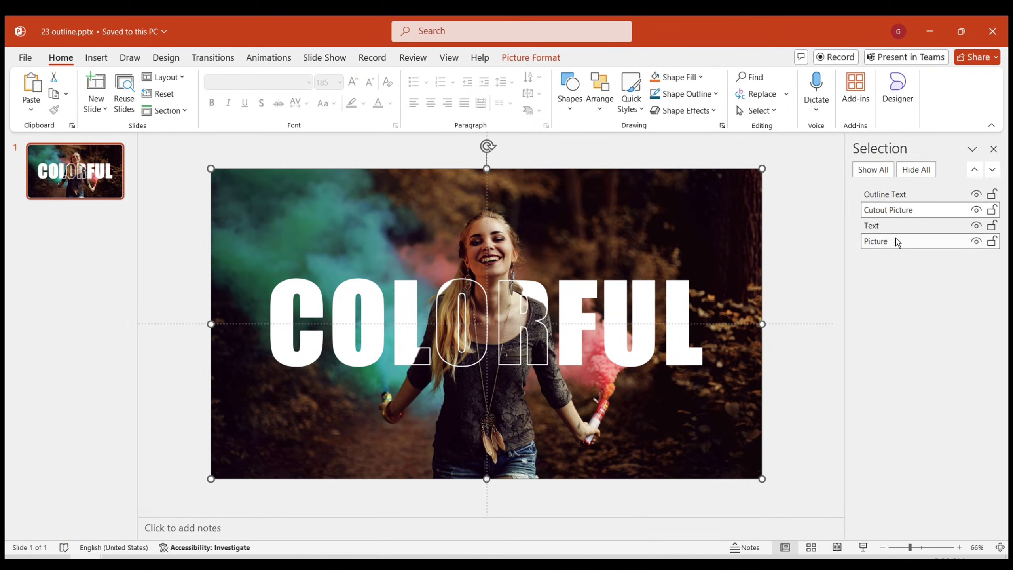
left_click(247, 58)
left_click(603, 116)
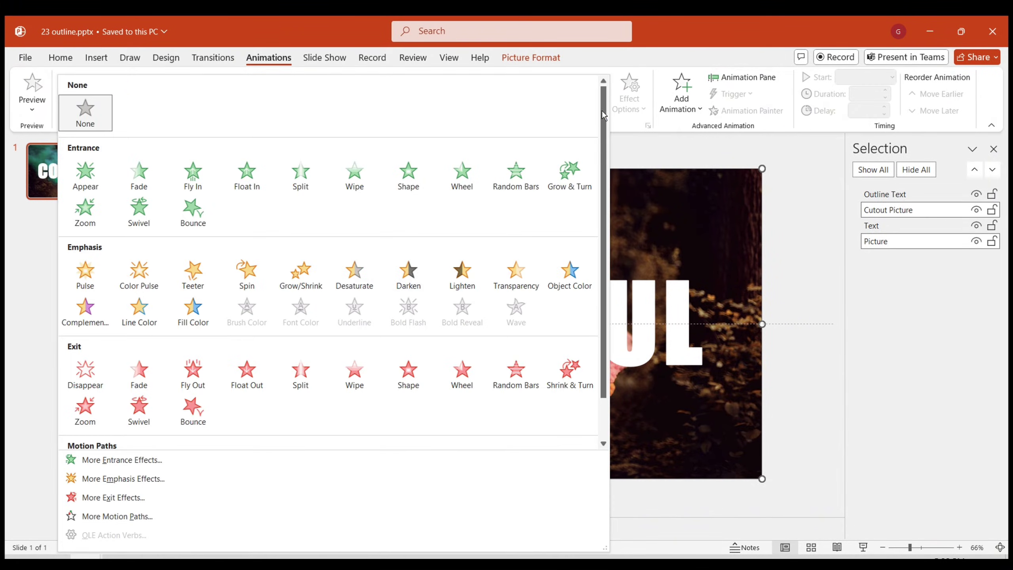
left_click(300, 275)
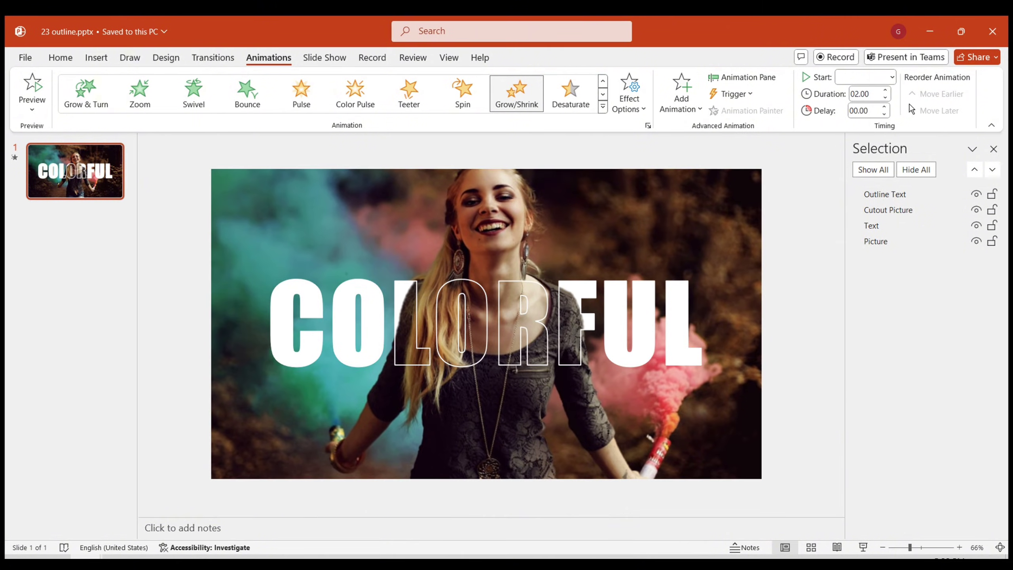
left_click(892, 77)
left_click(866, 106)
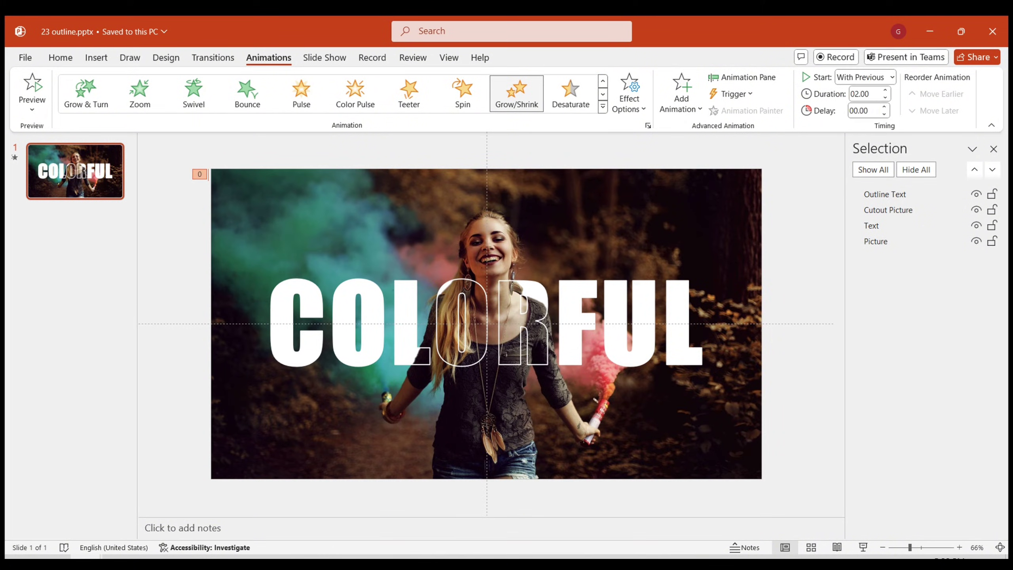
double_click(863, 94)
- In the Grow/Shrink effect options, set size to 120% and smooth start to 1 sec
left_click(713, 80)
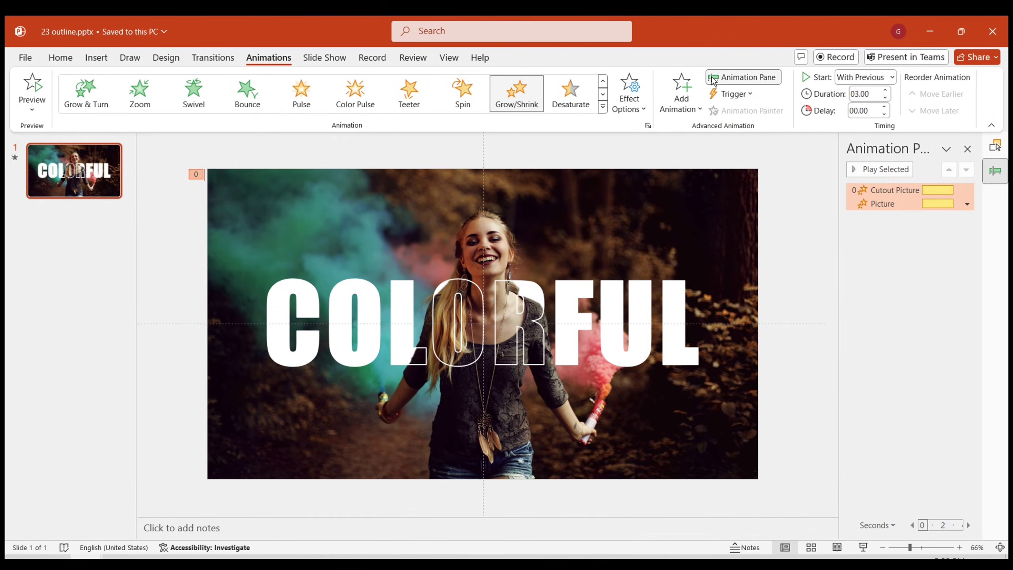
left_click(966, 204)
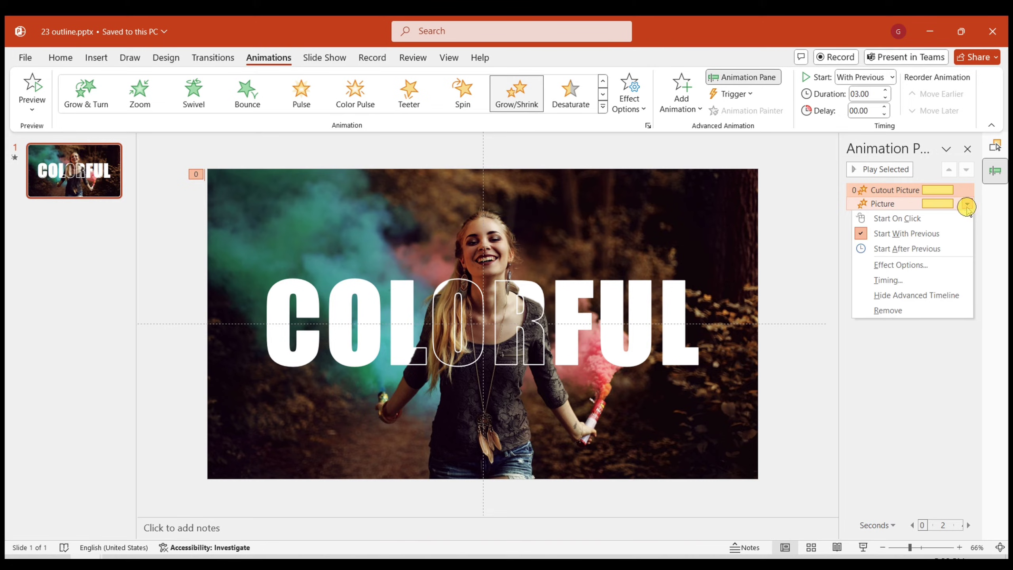
left_click(925, 265)
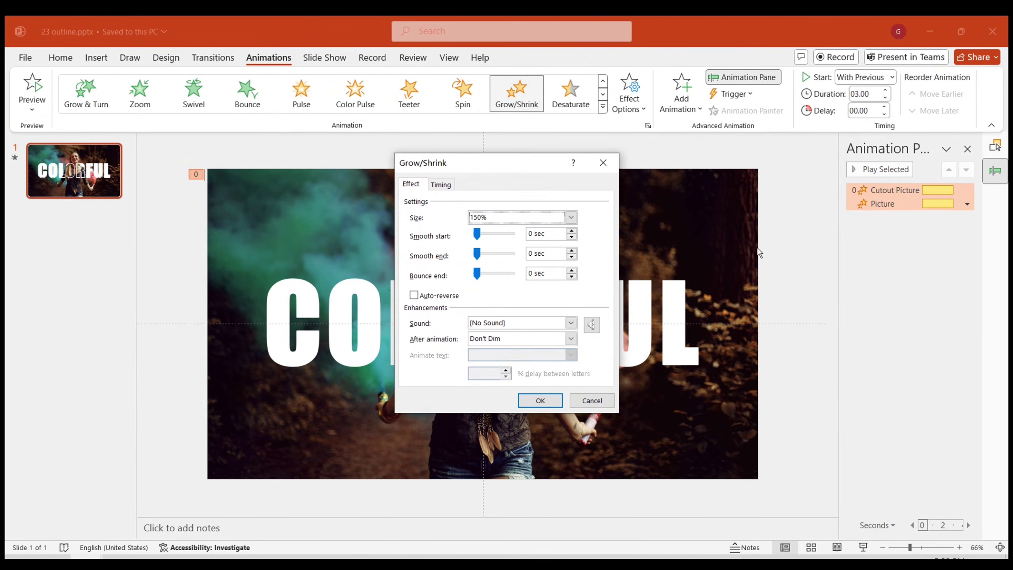
left_click(571, 217)
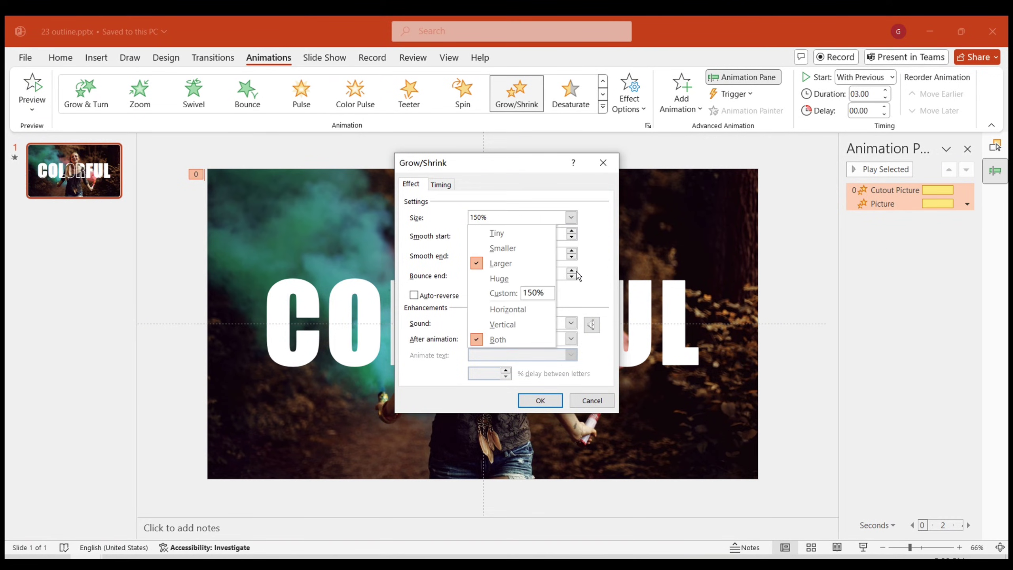
double_click(536, 292)
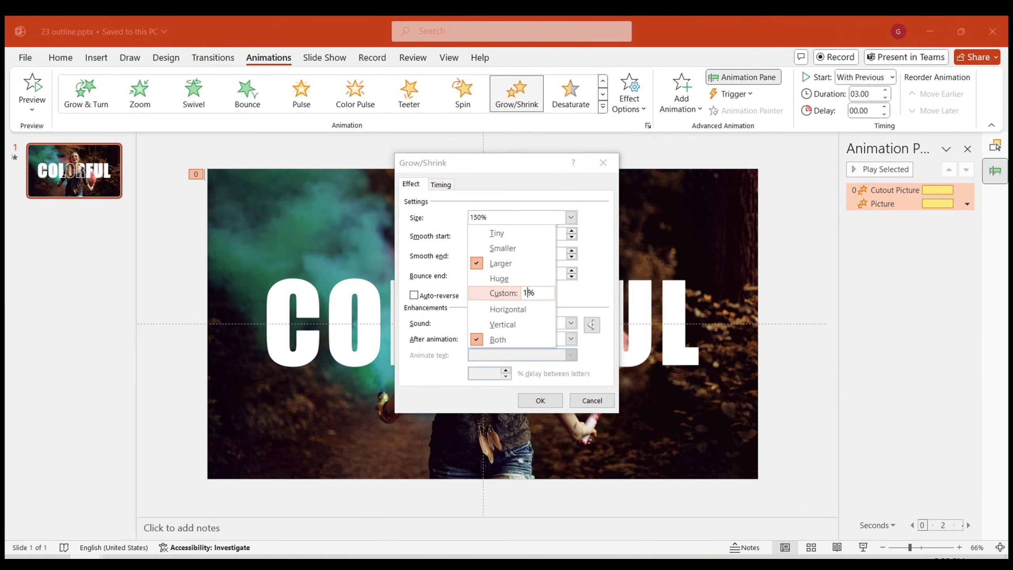
type("120")
key("Return")
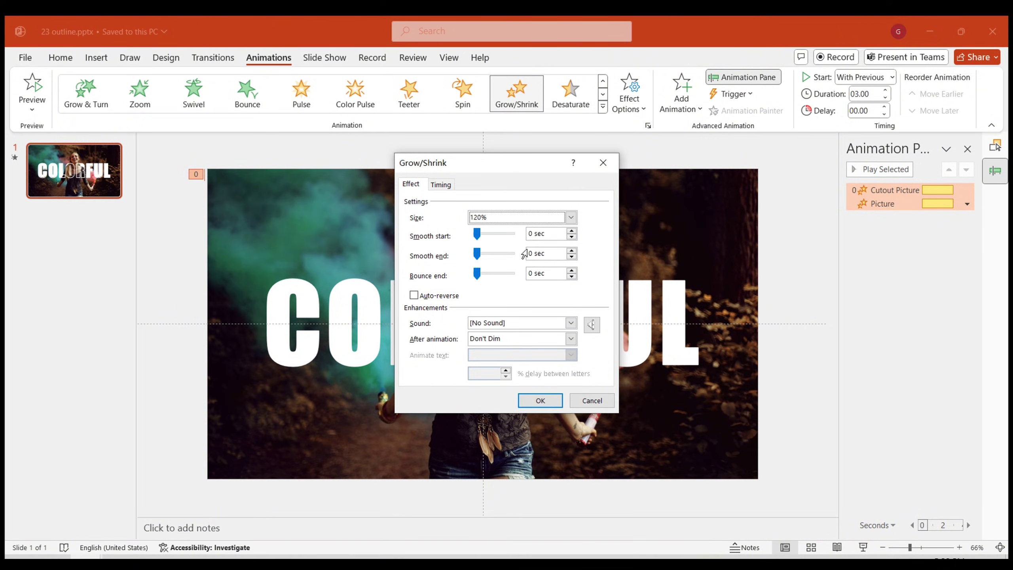
double_click(530, 234)
type("1")
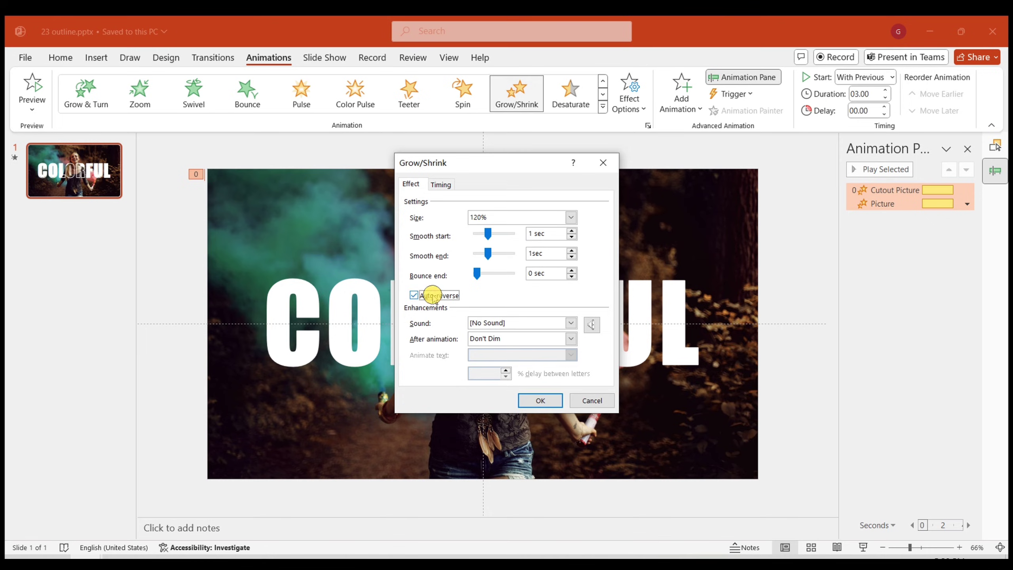
- Set the animation to repeat Until End of Slide and apply the settings
left_click(444, 187)
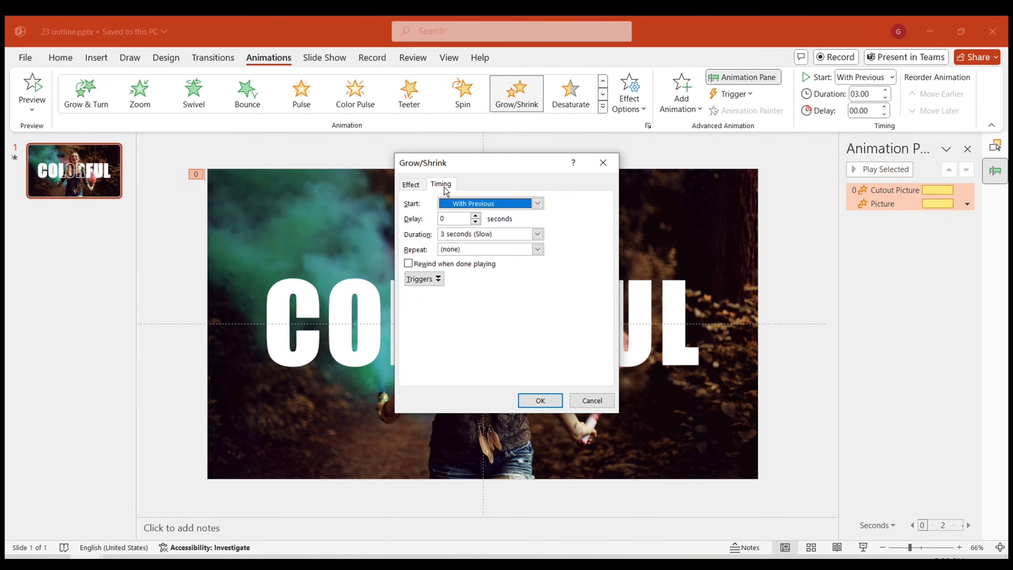
left_click(537, 249)
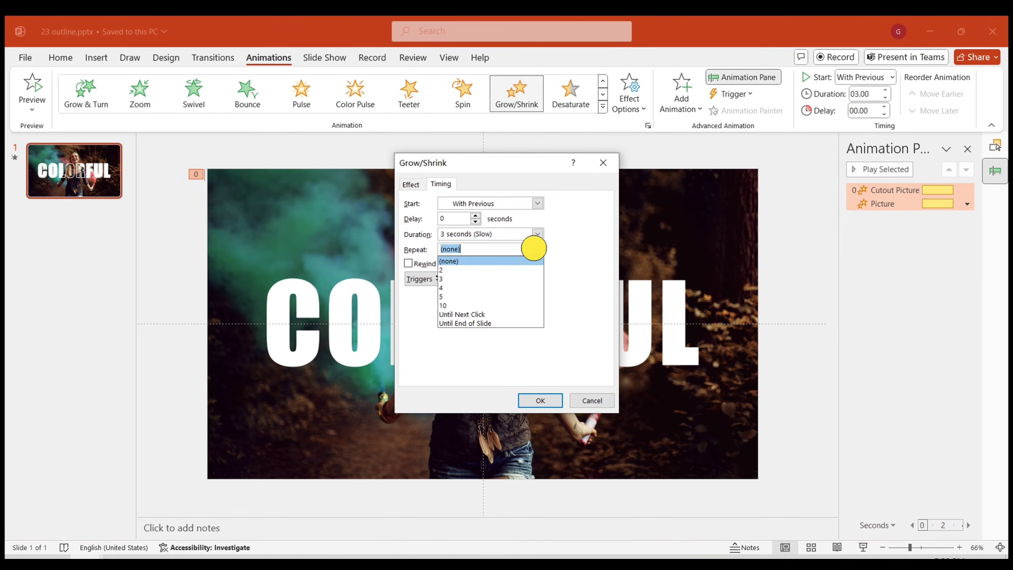
left_click(484, 324)
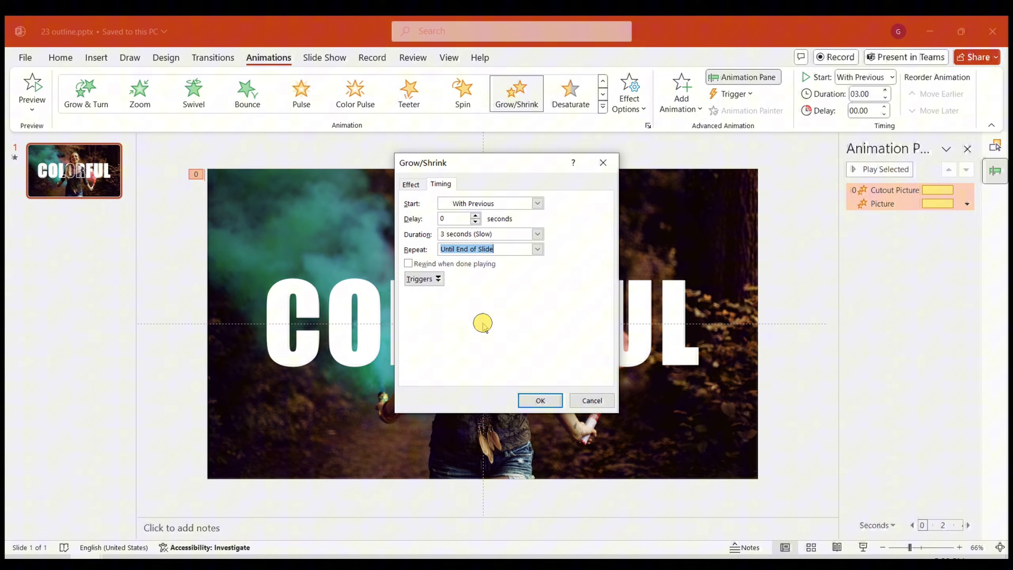
left_click(540, 399)
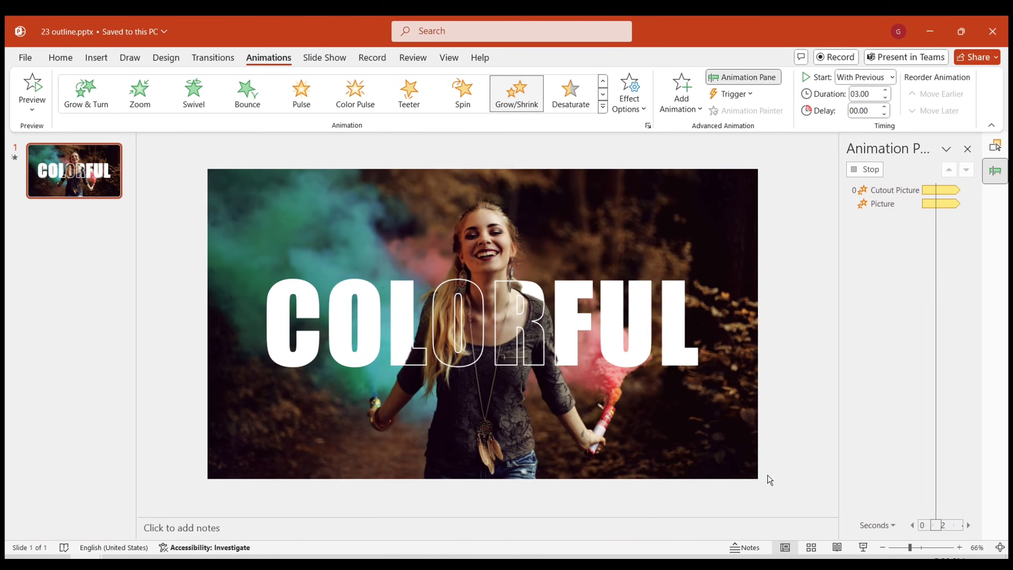